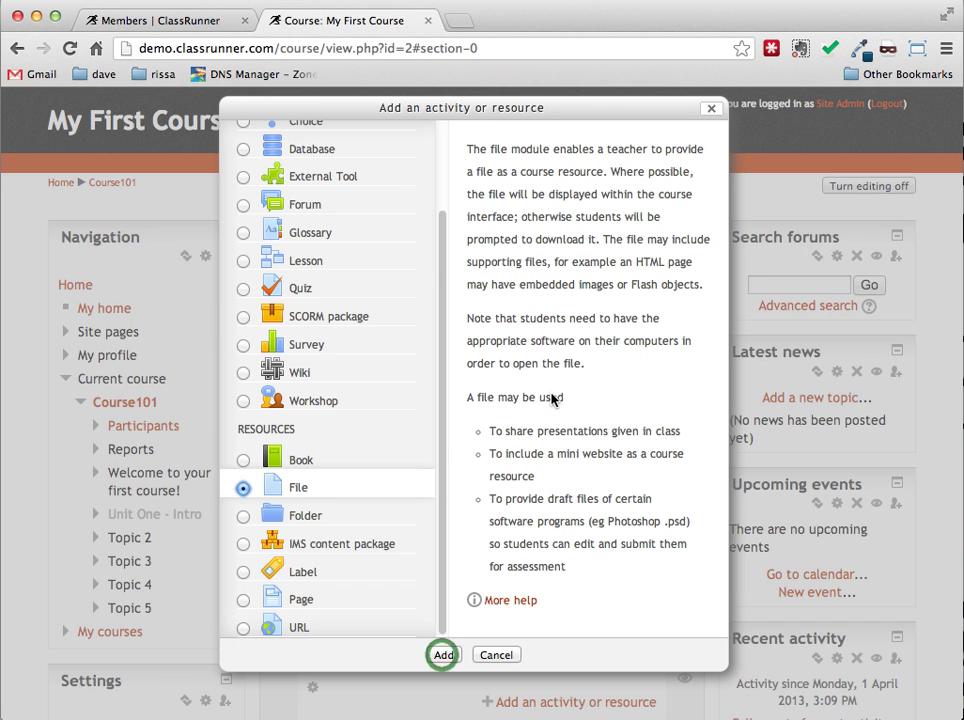
Add a File resource to Unit One - Intro and name it "Test Text File 1".
{"action": "left_click", "coordinate": [443, 656]}
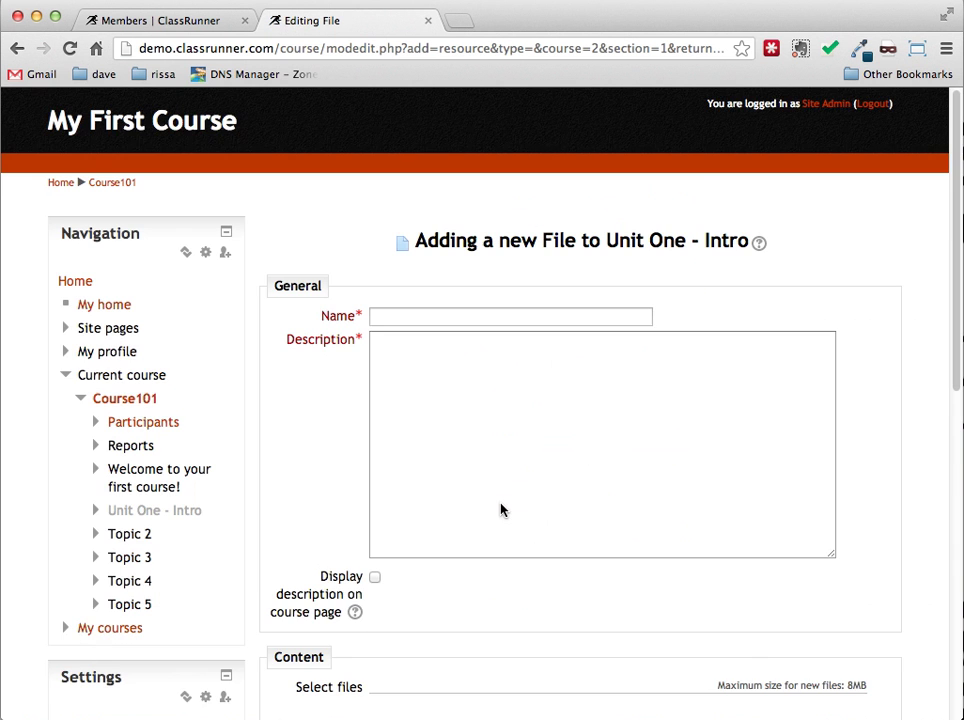
{"action": "scroll", "coordinate": [341, 413], "scroll_direction": "down", "scroll_amount": 3}
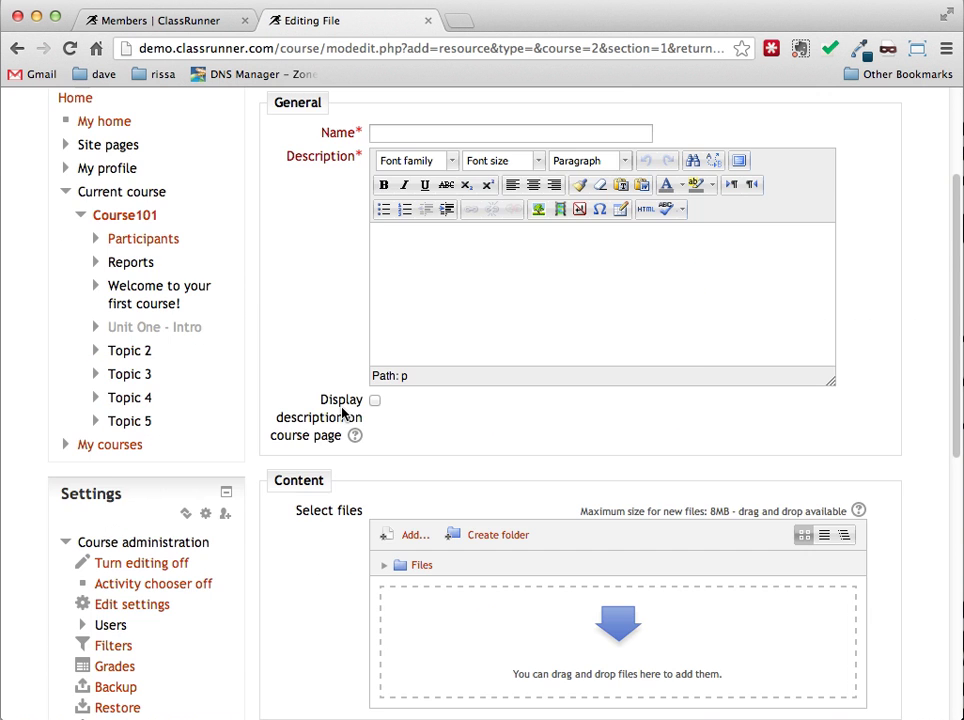
{"action": "scroll", "coordinate": [341, 413], "scroll_direction": "down", "scroll_amount": 3}
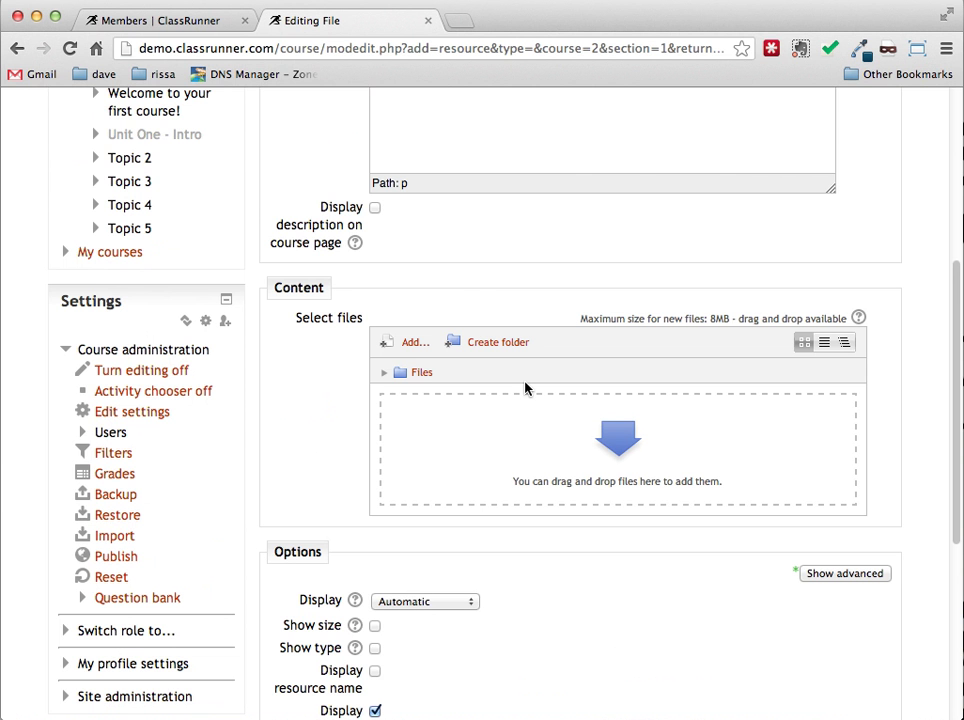
{"action": "left_click", "coordinate": [478, 341]}
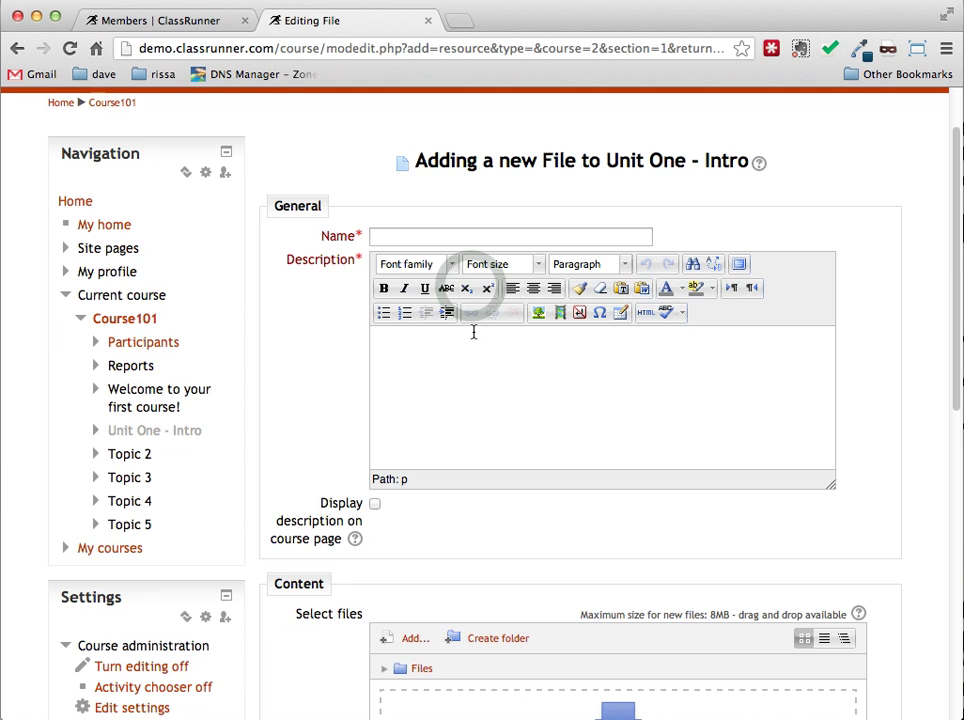
{"action": "scroll", "coordinate": [474, 332], "scroll_direction": "up", "scroll_amount": 1}
{"action": "left_click", "coordinate": [471, 283]}
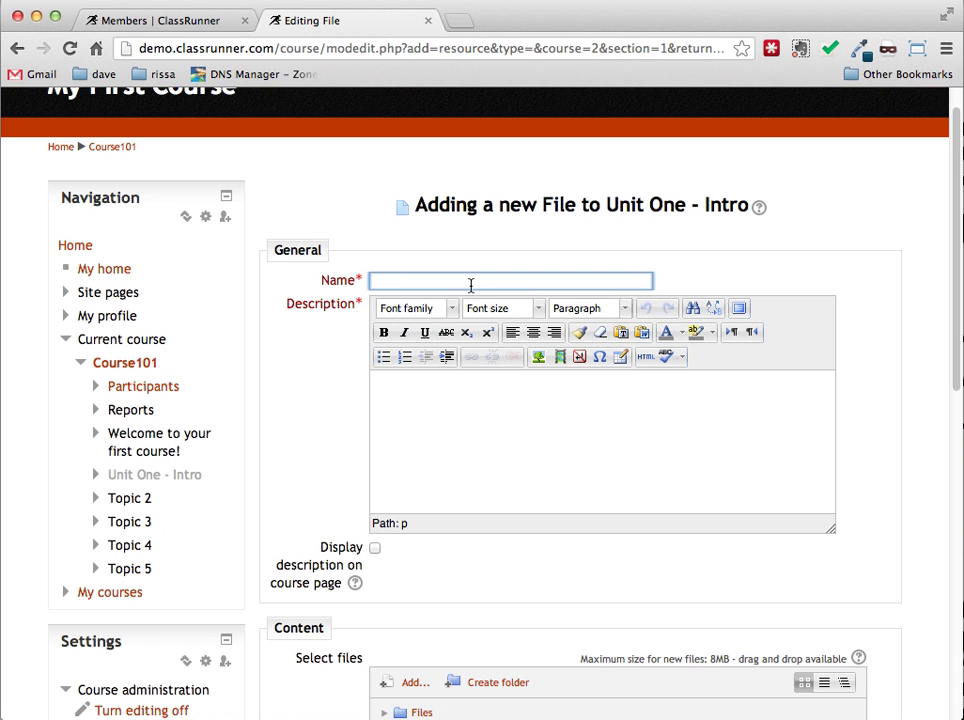
{"action": "type", "text": "Test Tex"}
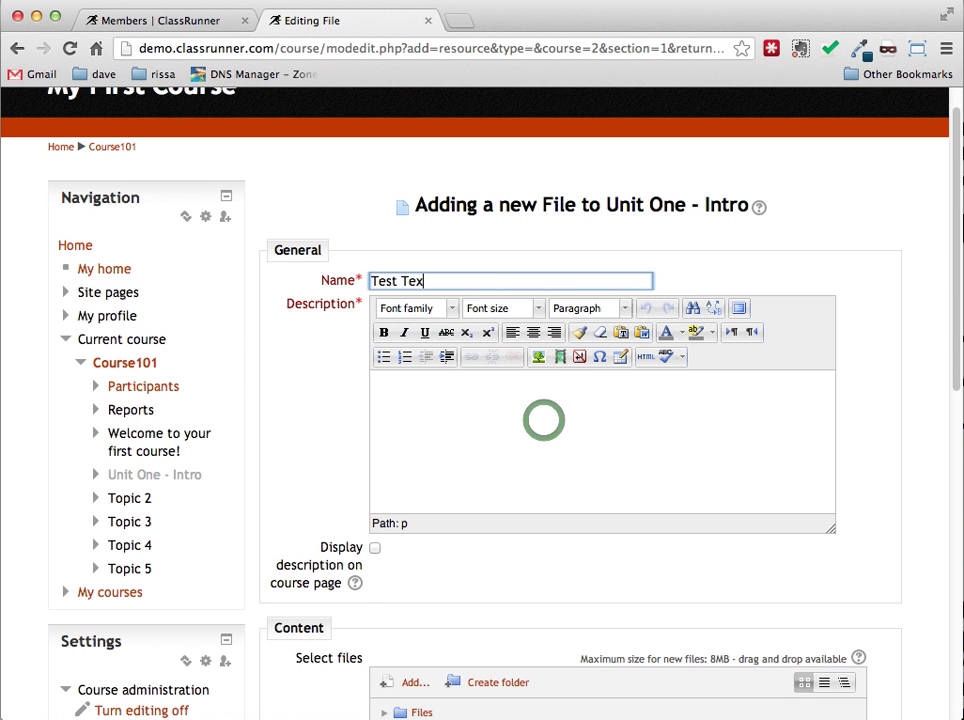
{"action": "type", "text": "t File 1"}
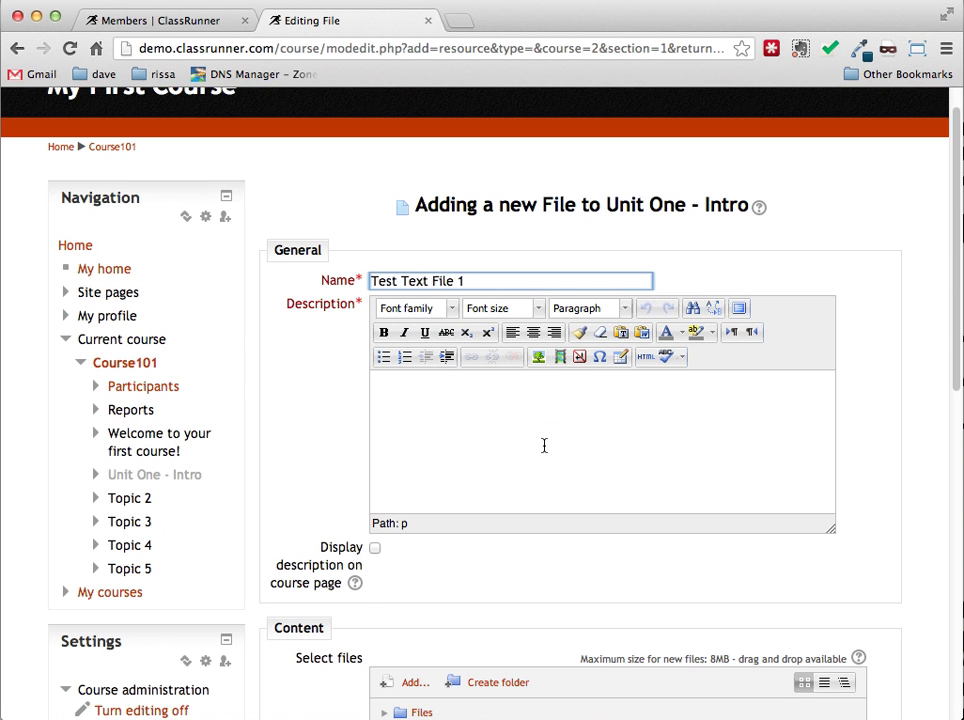
Enter "this is just a test file" as the description of the file resource.
{"action": "left_click", "coordinate": [544, 420]}
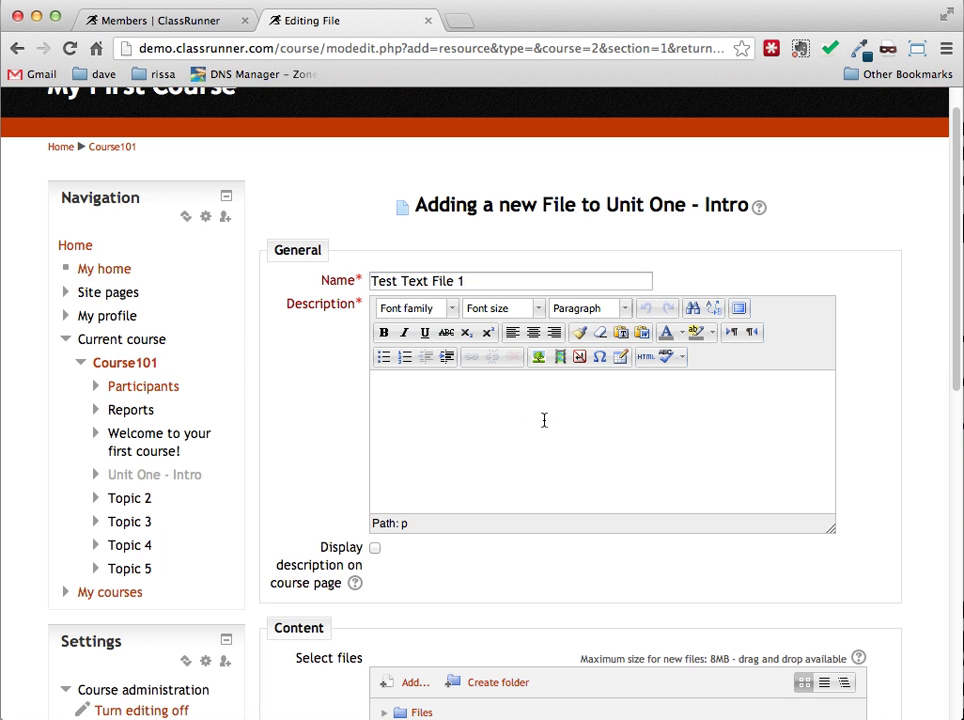
{"action": "type", "text": "this is just a "}
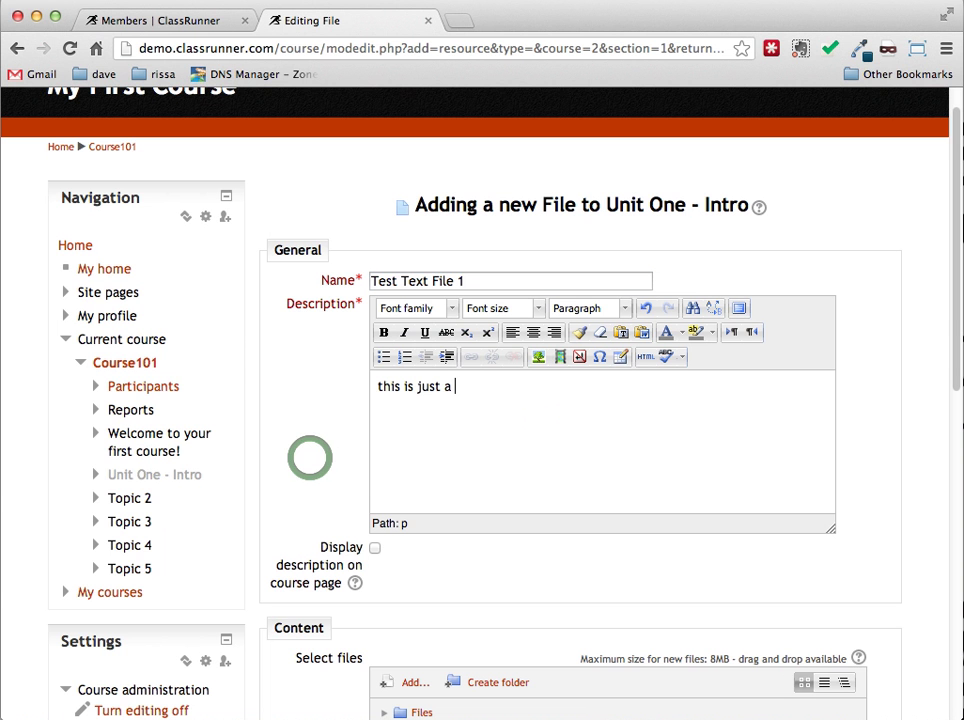
{"action": "type", "text": "test file"}
Upload testrtf.rtf from the classrunner_temp folder as the content of the file resource.
{"action": "scroll", "coordinate": [310, 463], "scroll_direction": "down", "scroll_amount": 1}
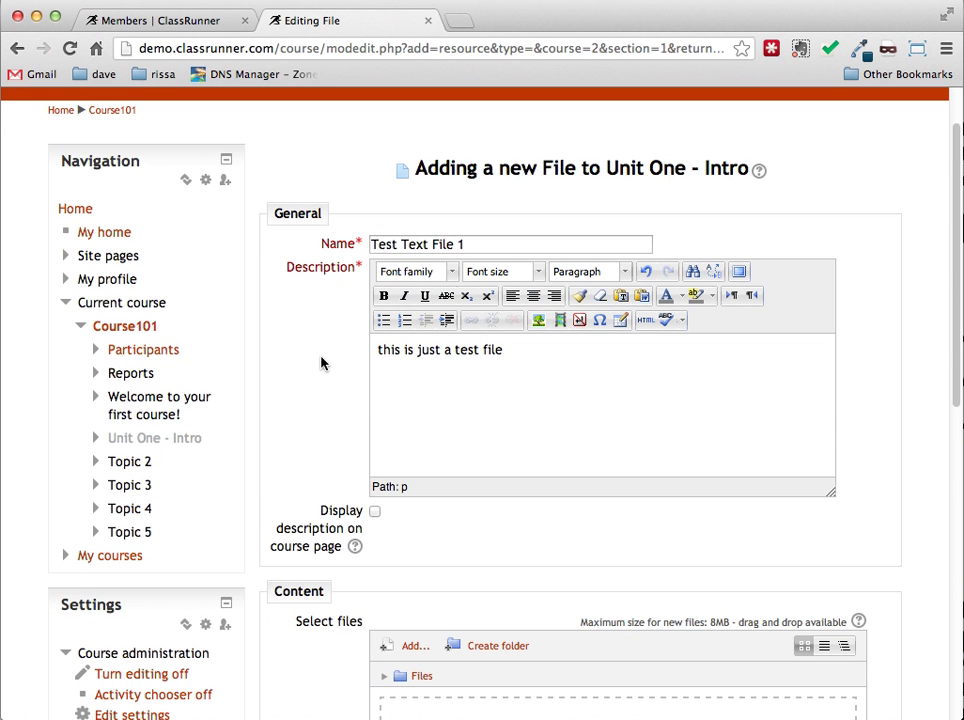
{"action": "scroll", "coordinate": [321, 363], "scroll_direction": "down", "scroll_amount": 5}
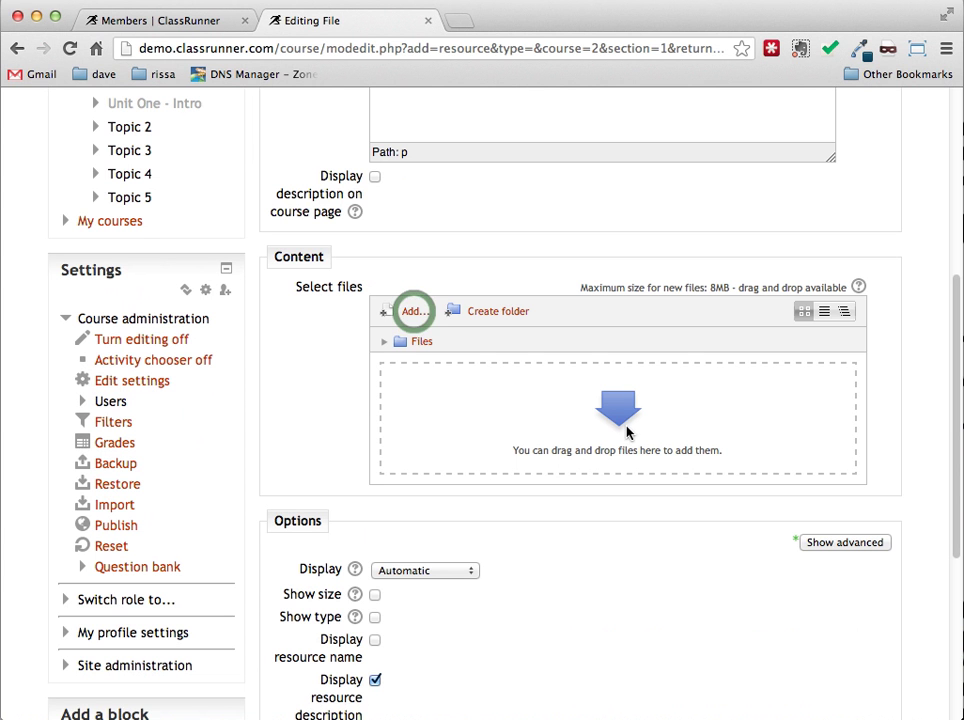
{"action": "left_click", "coordinate": [414, 313]}
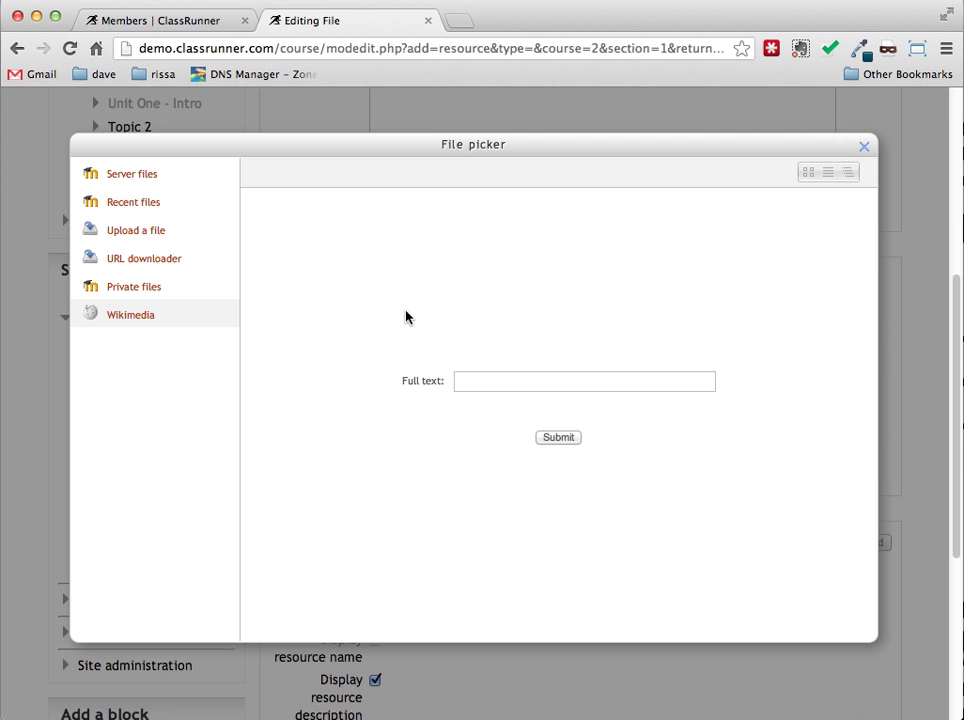
{"action": "left_click", "coordinate": [135, 230]}
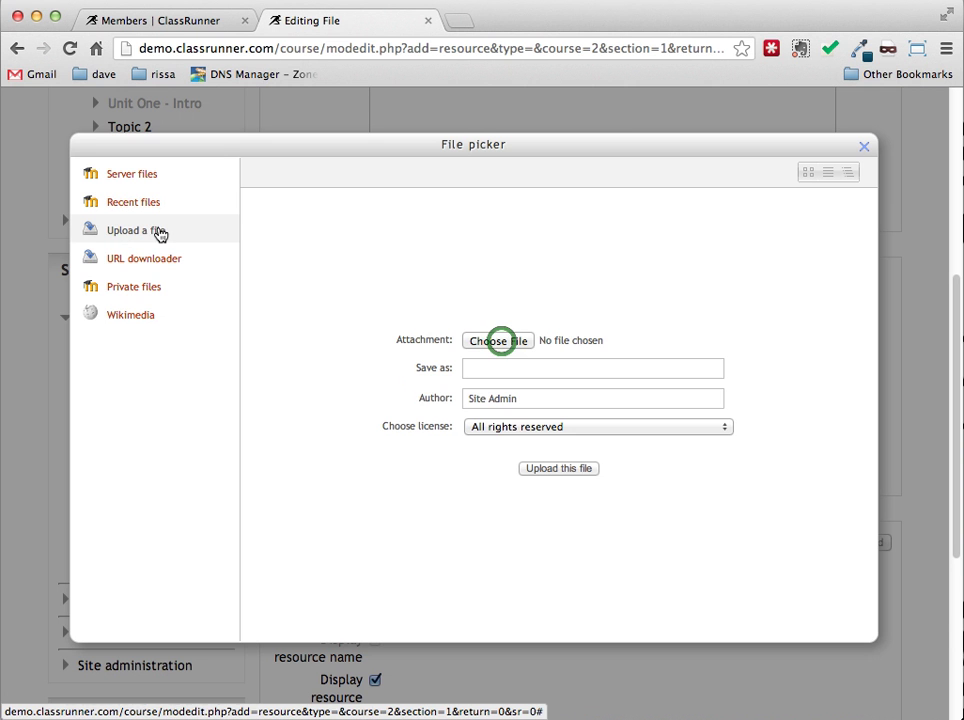
{"action": "left_click", "coordinate": [502, 342]}
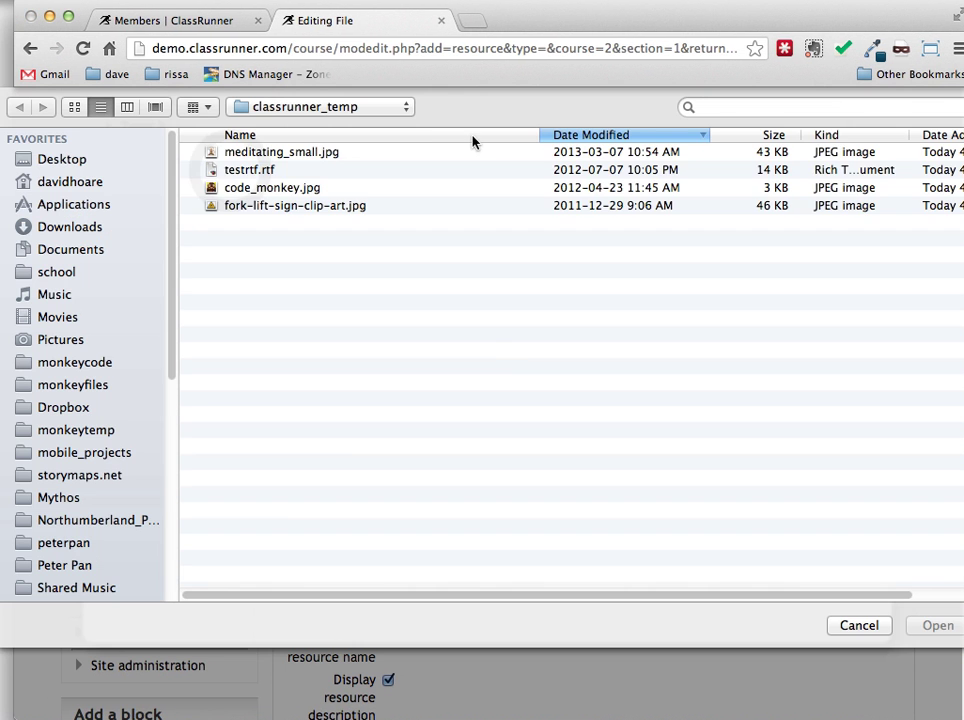
{"action": "left_click", "coordinate": [232, 175]}
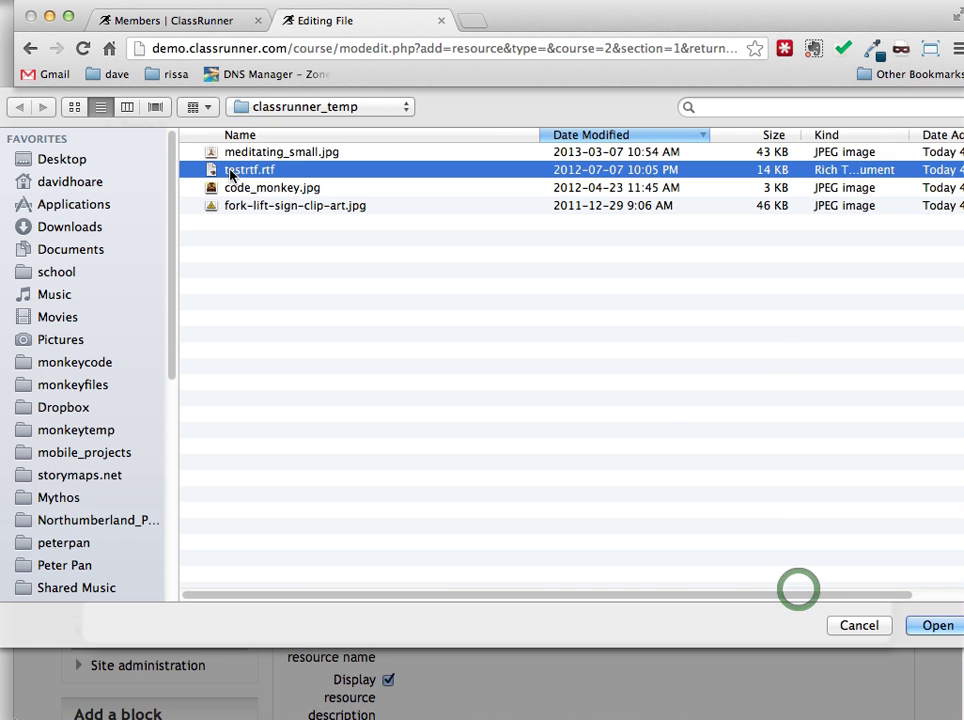
{"action": "left_click", "coordinate": [786, 548]}
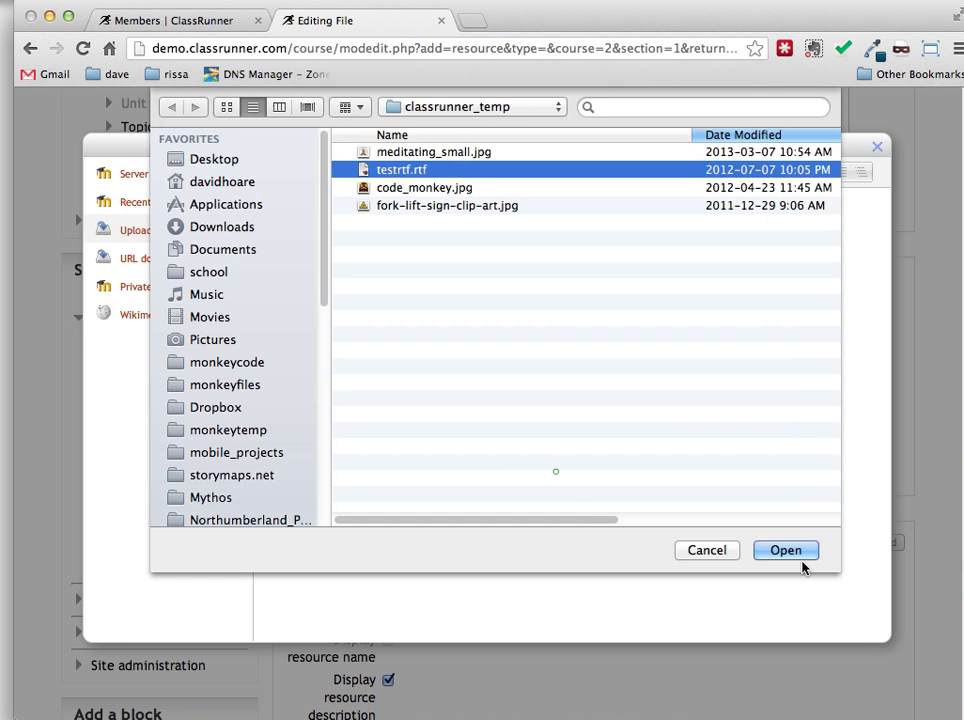
{"action": "left_click", "coordinate": [787, 551]}
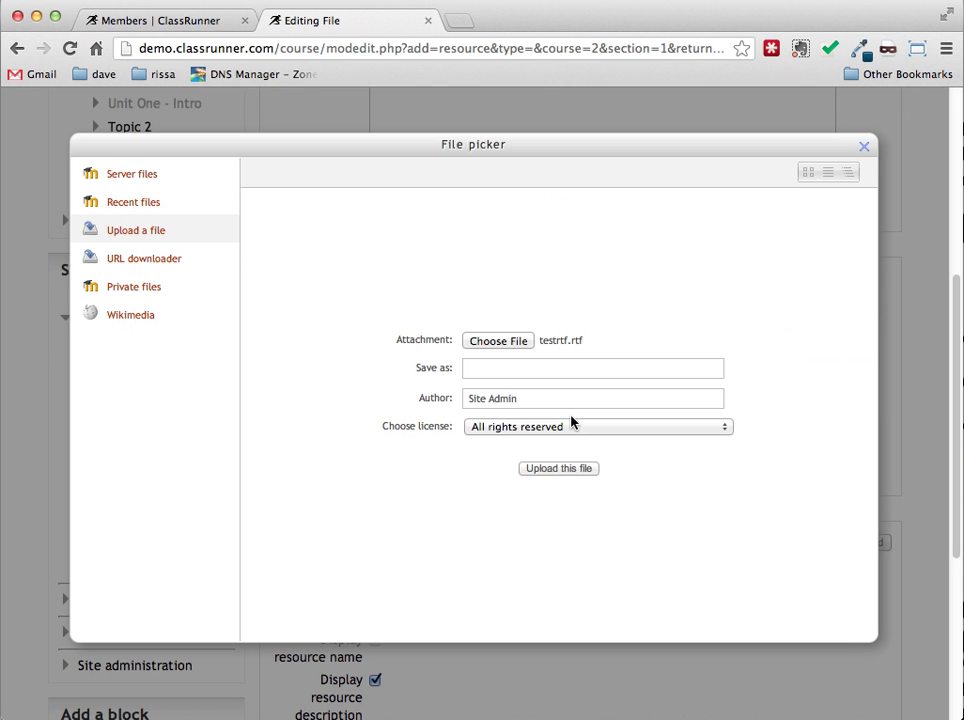
{"action": "left_click", "coordinate": [557, 468]}
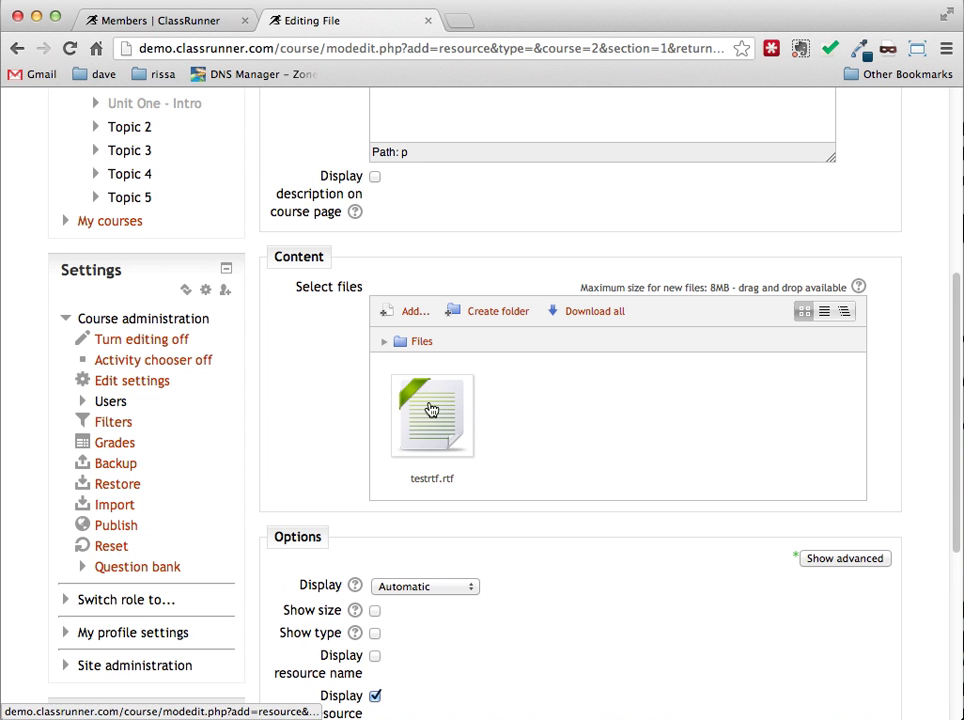
Choose Automatic as the file's display option, then save the resource and return to the course.
{"action": "scroll", "coordinate": [431, 409], "scroll_direction": "down", "scroll_amount": 3}
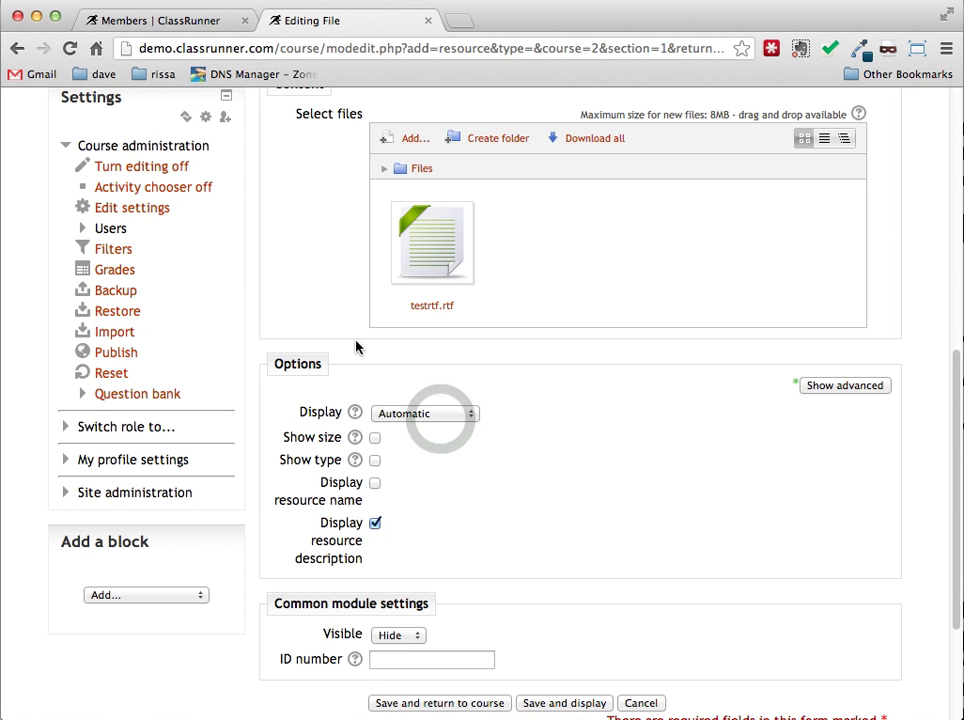
{"action": "left_click", "coordinate": [438, 420]}
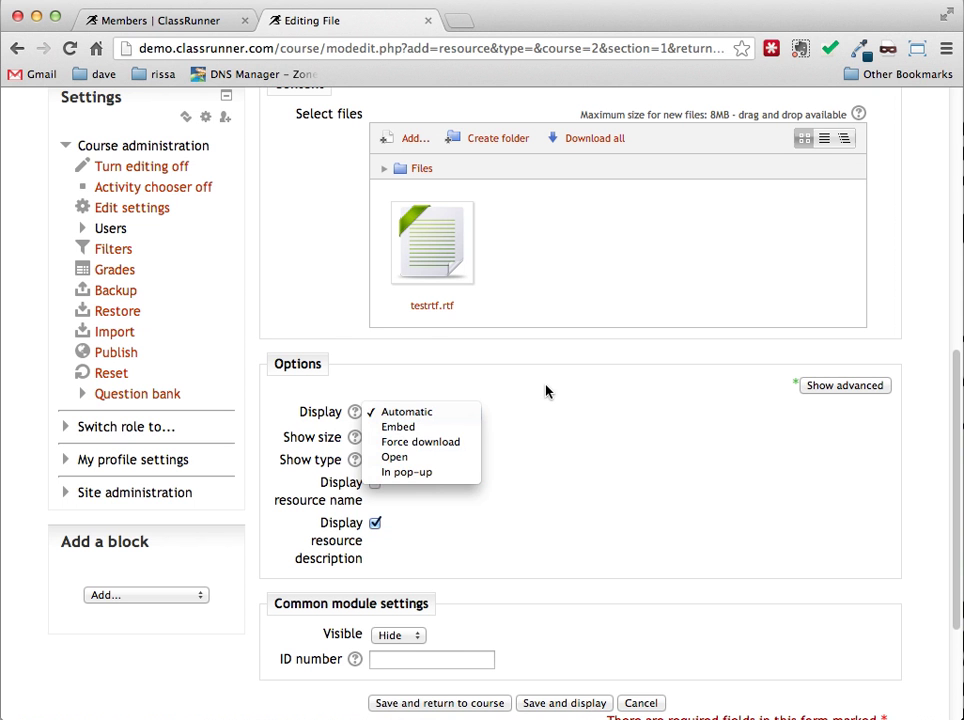
{"action": "left_click", "coordinate": [407, 411]}
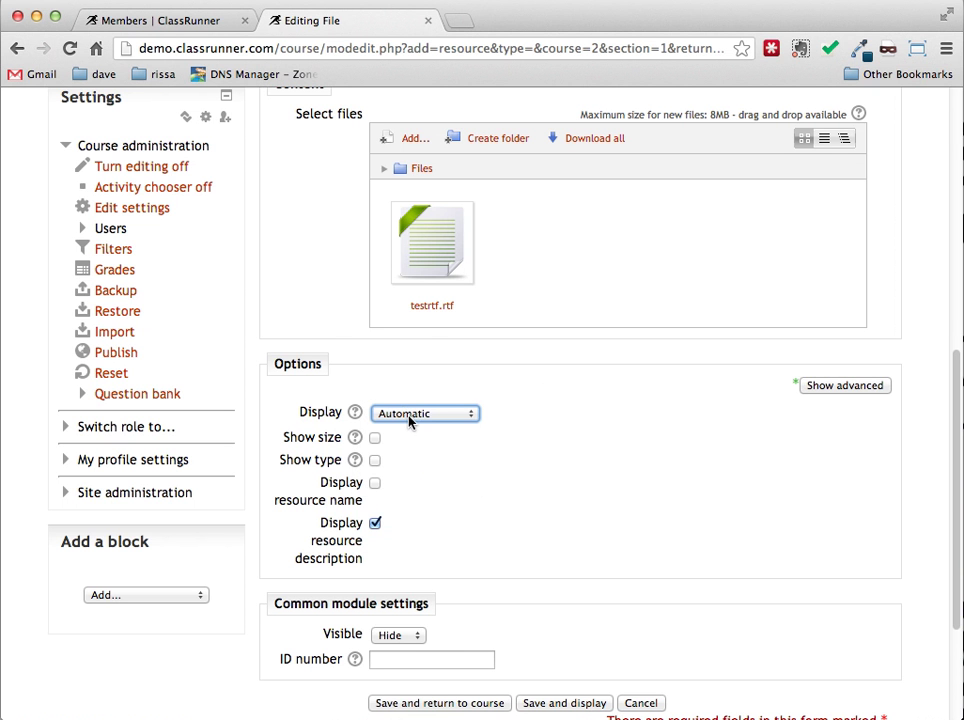
{"action": "left_click", "coordinate": [445, 703]}
{"action": "left_click", "coordinate": [446, 704]}
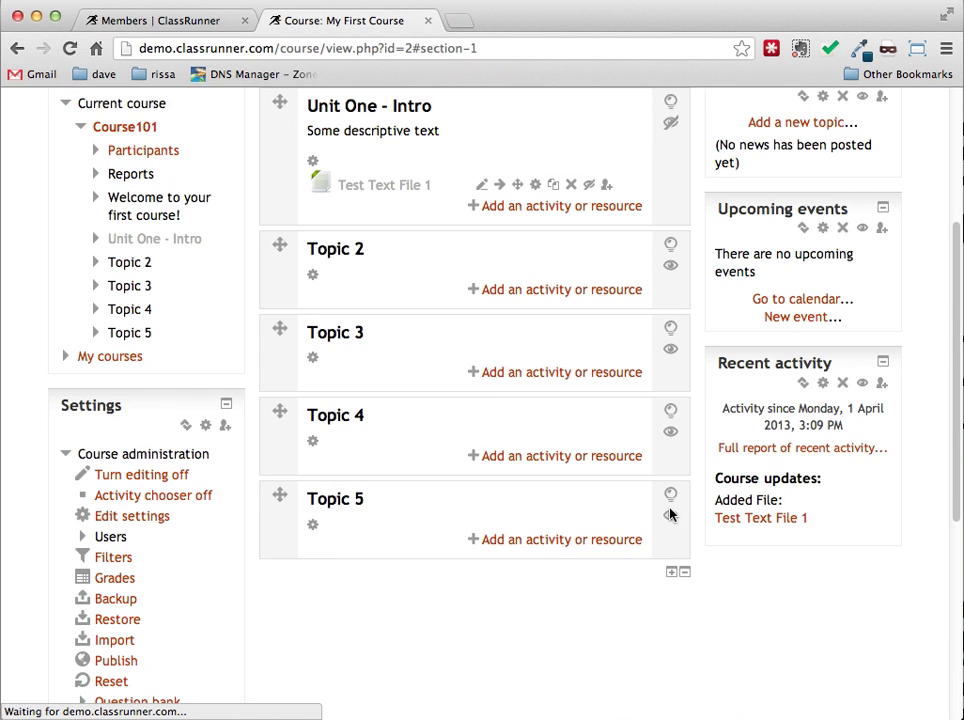
Download Test Text File 1 from Unit One - Intro to the Desktop, and close the opened testrtf.rtf document after viewing it.
{"action": "scroll", "coordinate": [395, 330], "scroll_direction": "up", "scroll_amount": 3}
{"action": "scroll", "coordinate": [395, 330], "scroll_direction": "up", "scroll_amount": 1}
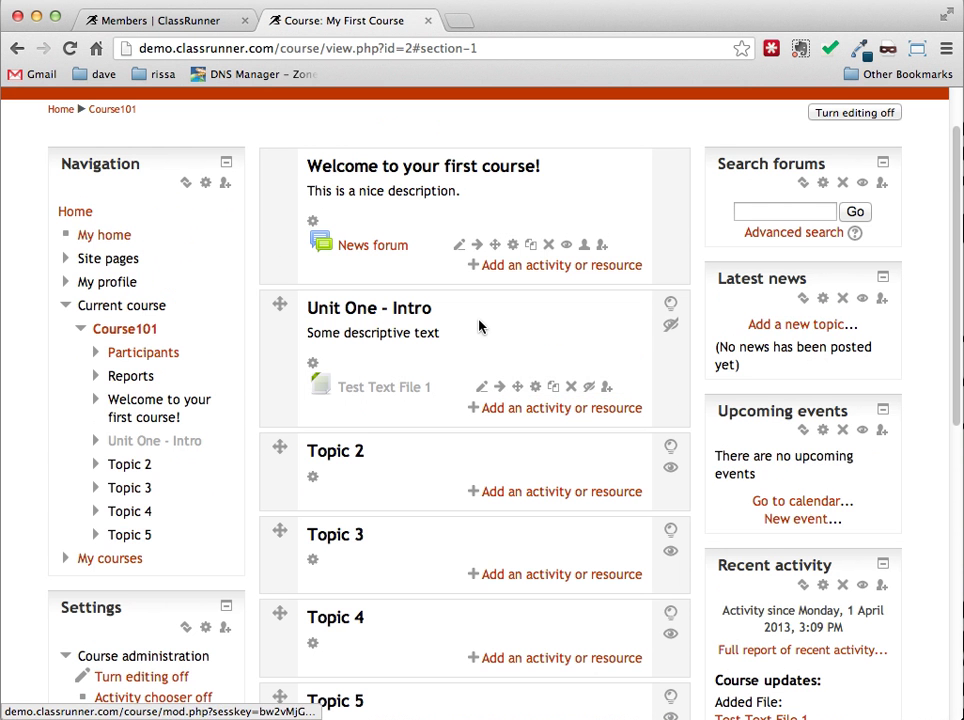
{"action": "left_click", "coordinate": [380, 388]}
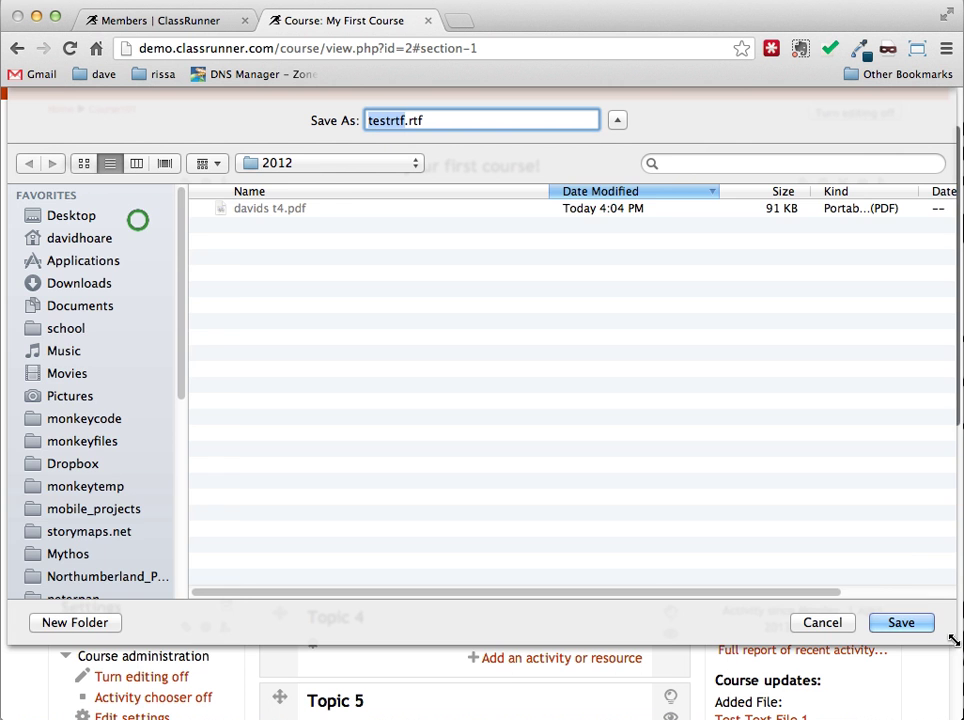
{"action": "left_click_drag", "start_coordinate": [953, 640], "coordinate": [871, 573]}
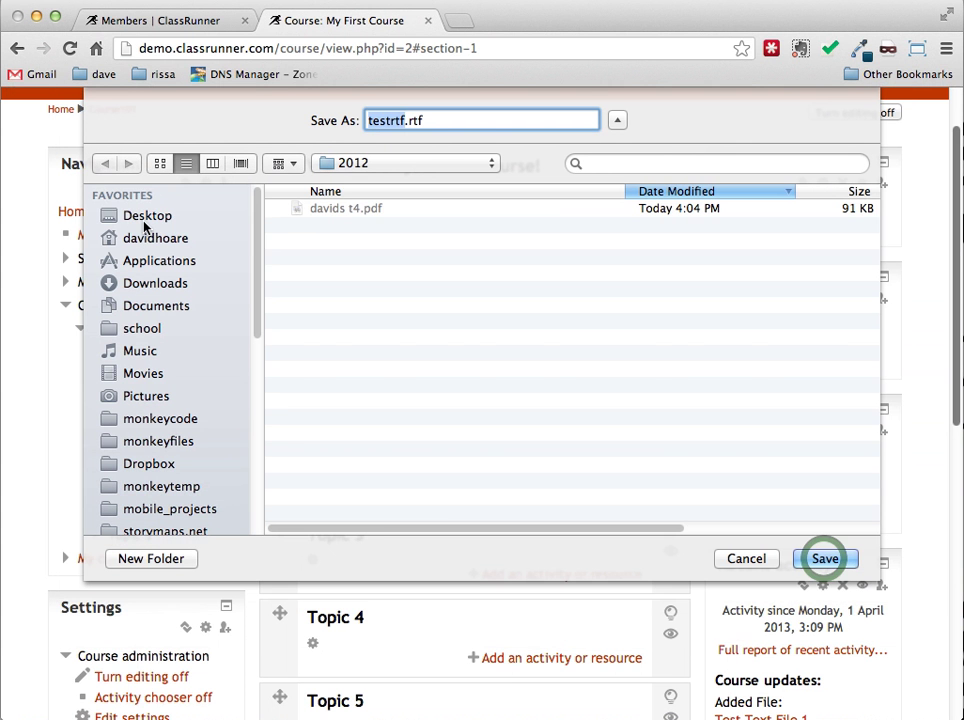
{"action": "left_click", "coordinate": [143, 220]}
{"action": "left_click", "coordinate": [825, 560]}
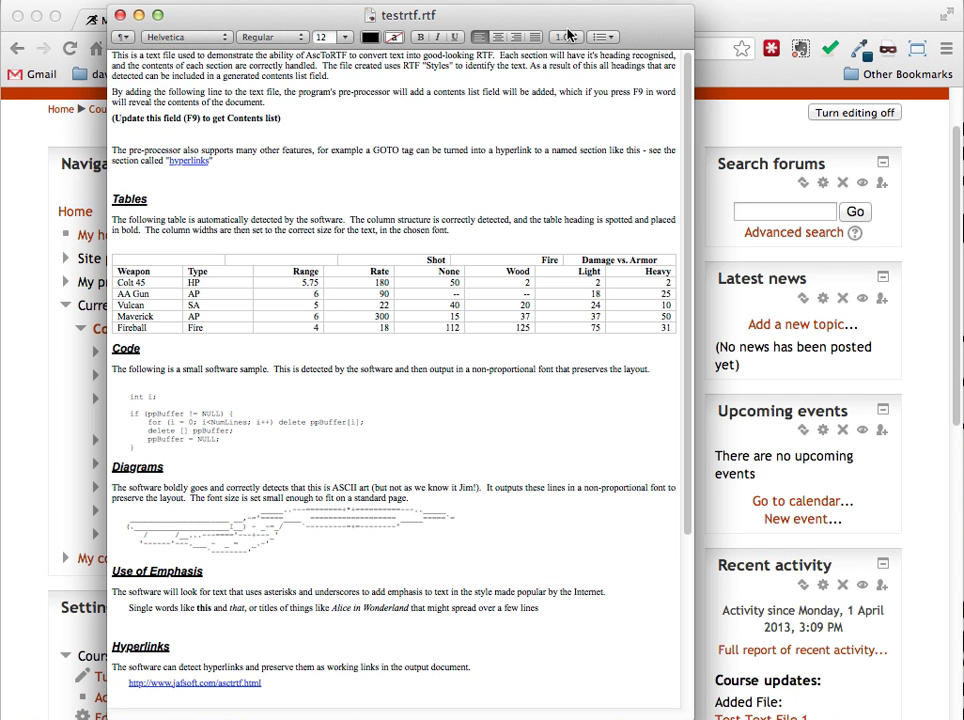
{"action": "left_click_drag", "start_coordinate": [567, 35], "coordinate": [564, 60]}
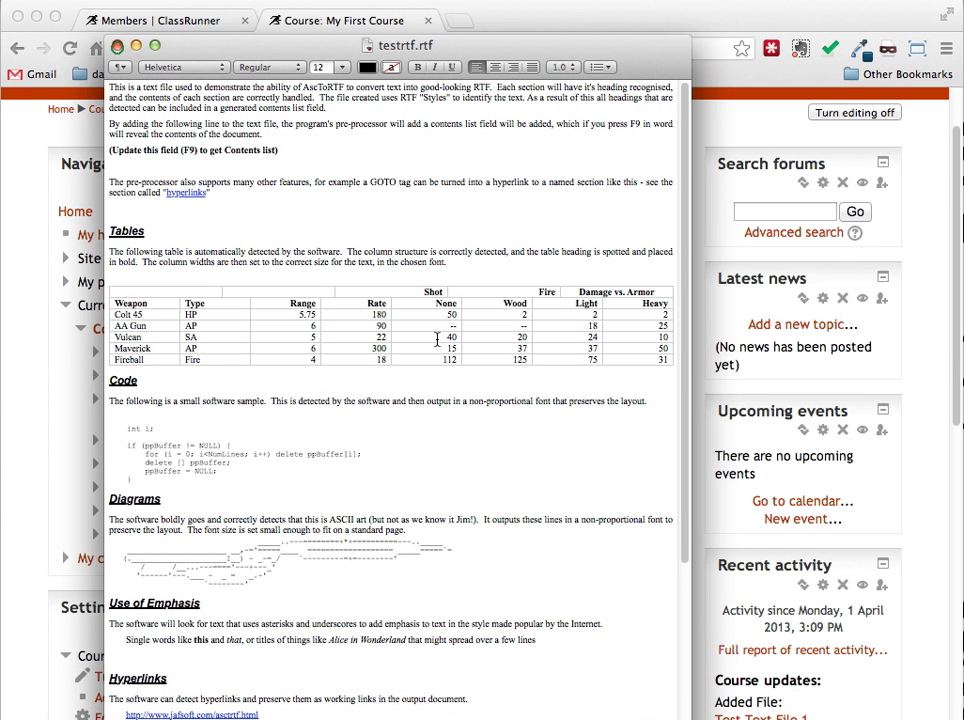
{"action": "left_click", "coordinate": [117, 46]}
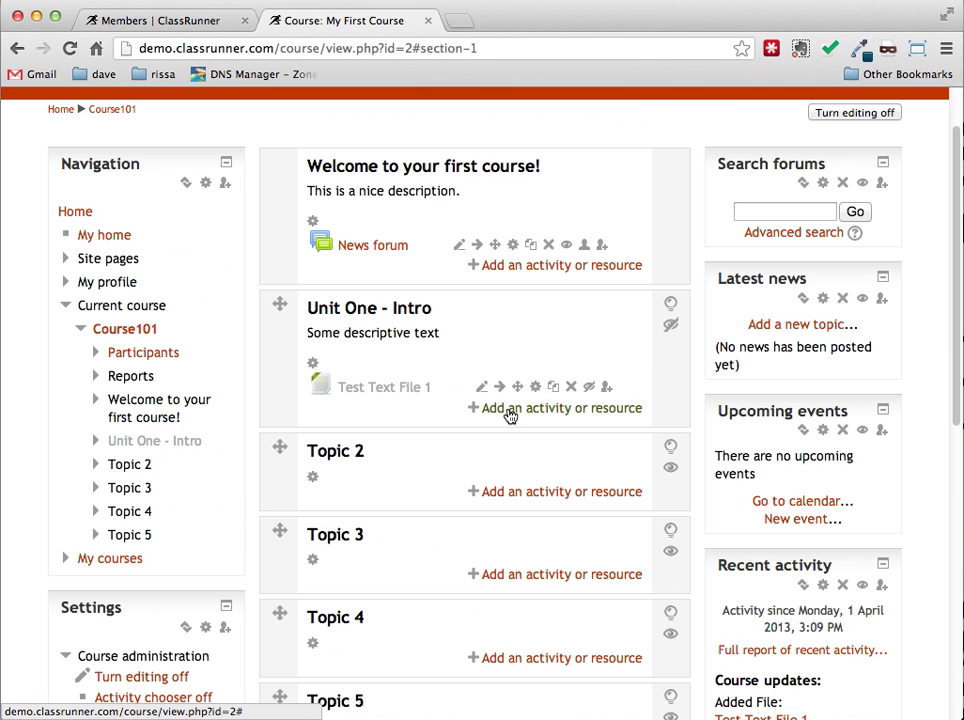
Start adding another File resource to the Unit One - Intro section.
{"action": "left_click", "coordinate": [510, 410]}
{"action": "scroll", "coordinate": [334, 404], "scroll_direction": "down", "scroll_amount": 1}
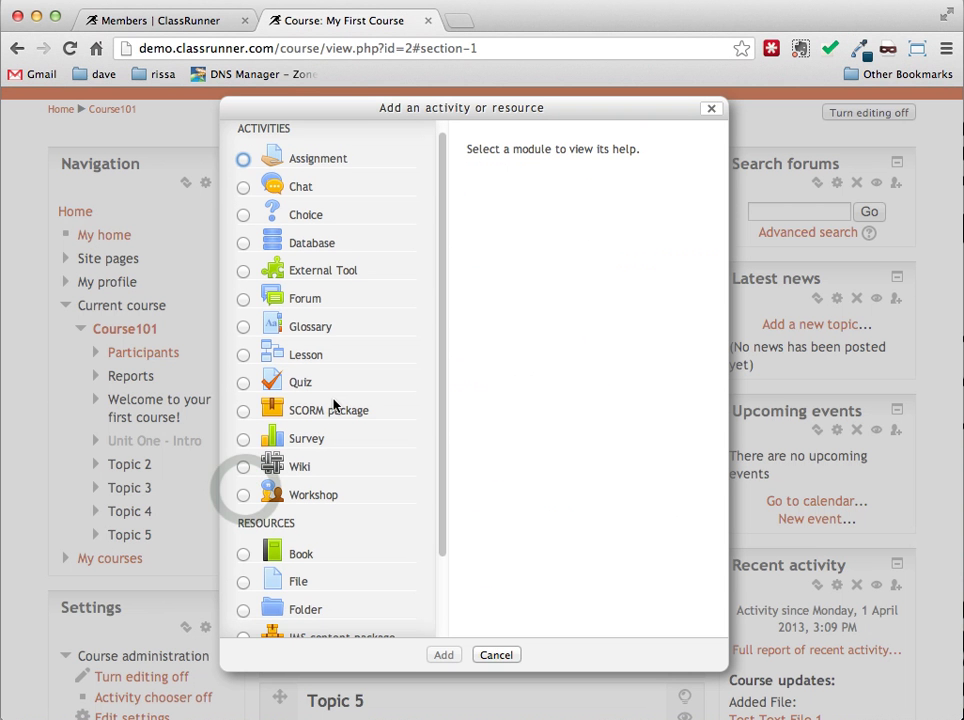
{"action": "scroll", "coordinate": [334, 404], "scroll_direction": "down", "scroll_amount": 5}
{"action": "left_click", "coordinate": [244, 489]}
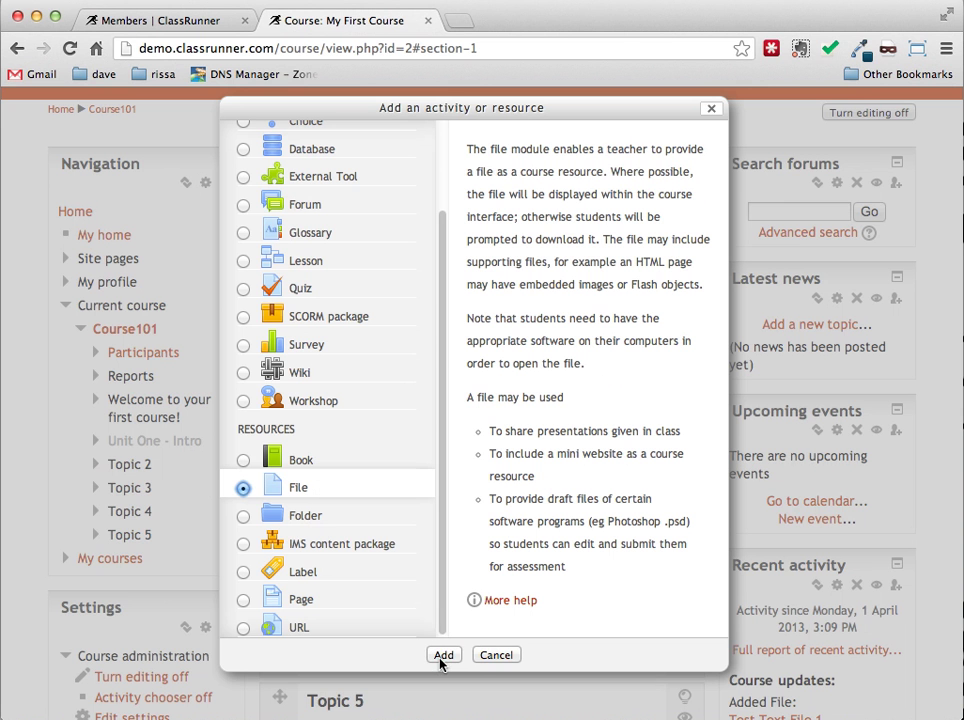
{"action": "left_click", "coordinate": [443, 655]}
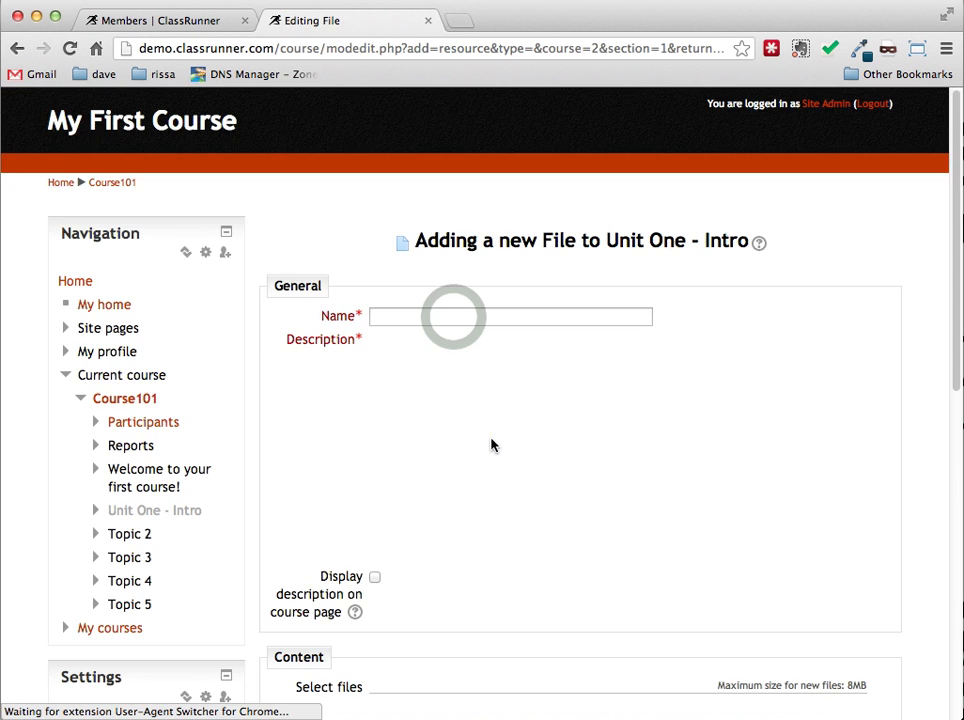
Name the new file resource "Pic #1" and enter "test pic" as its description.
{"action": "left_click", "coordinate": [454, 316]}
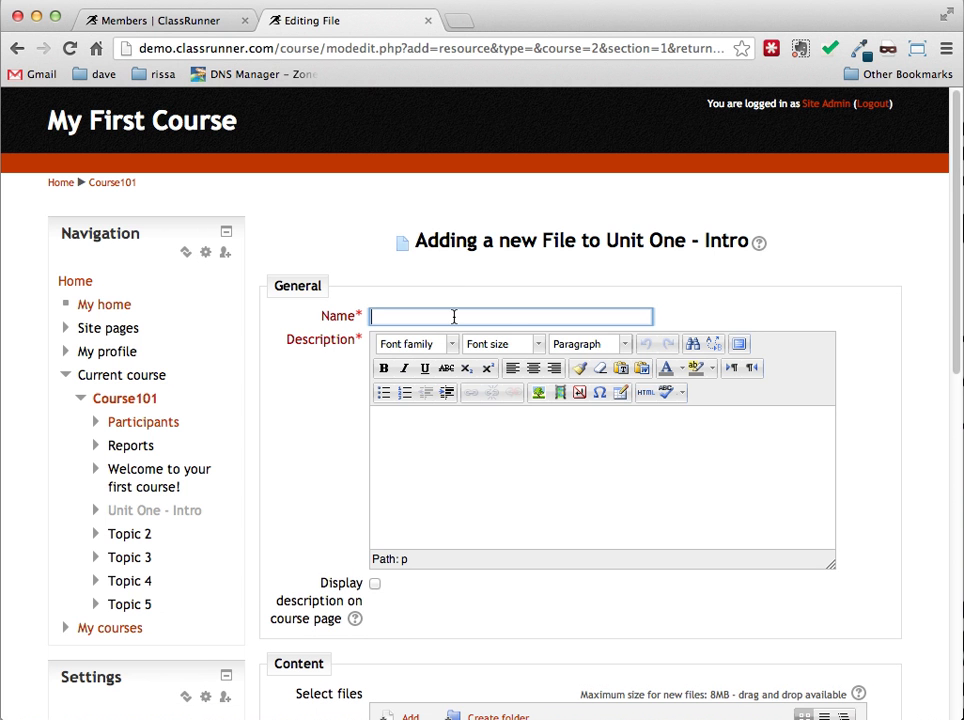
{"action": "type", "text": "Pic"}
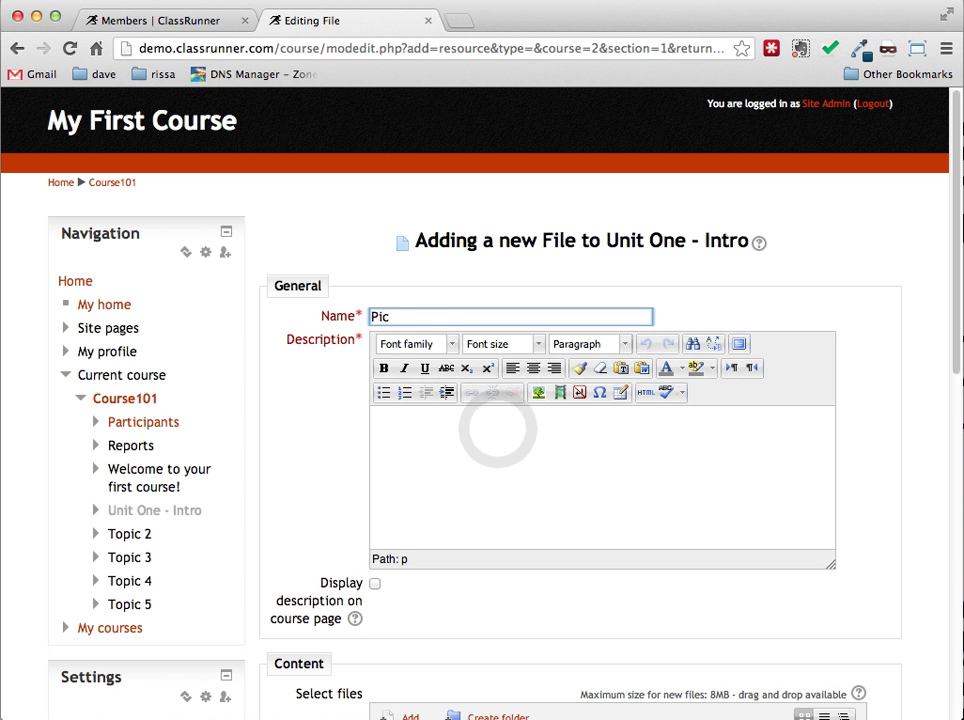
{"action": "type", "text": " #1"}
{"action": "left_click", "coordinate": [498, 413]}
{"action": "type", "text": "te"}
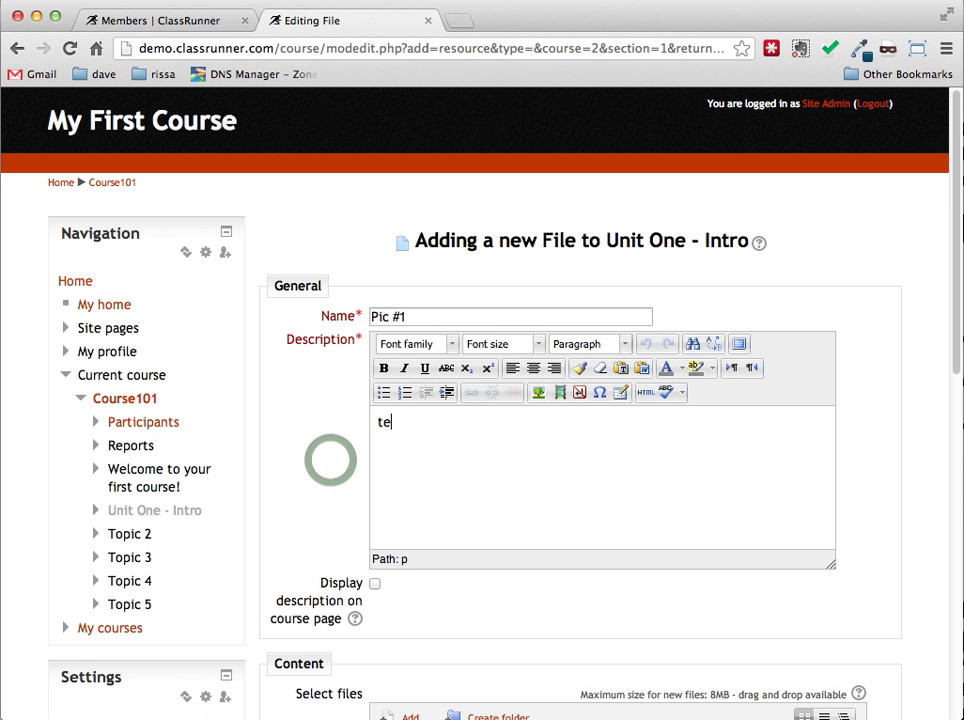
{"action": "type", "text": "st pic"}
{"action": "left_click", "coordinate": [397, 279]}
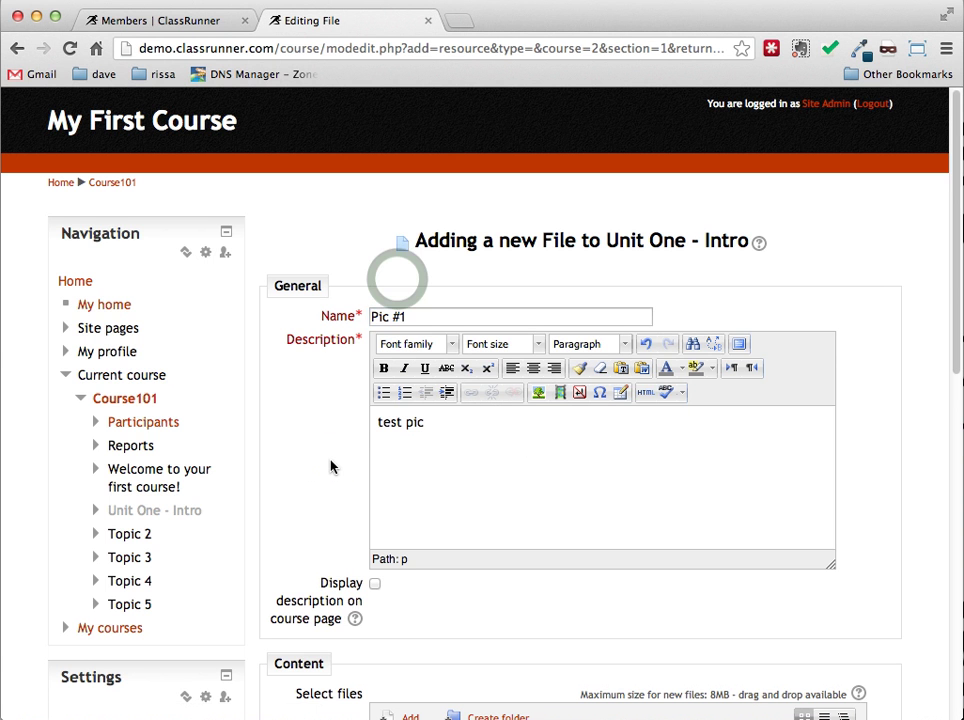
Upload meditating_small.jpg from the classrunner_temp folder as the content of the new Pic #1 file resource.
{"action": "scroll", "coordinate": [332, 467], "scroll_direction": "down", "scroll_amount": 5}
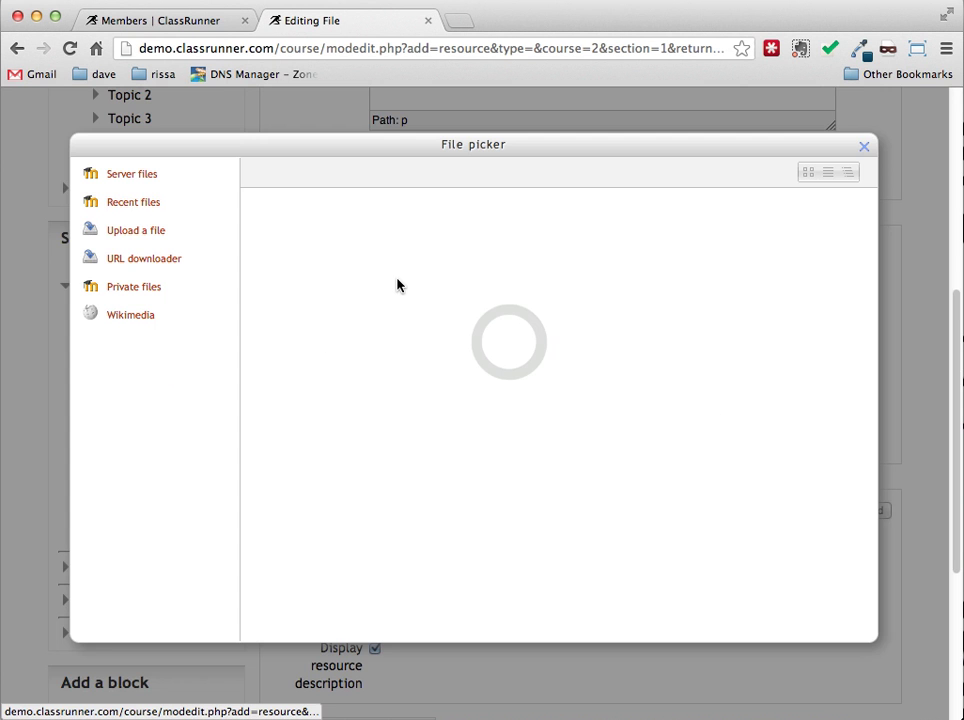
{"action": "left_click", "coordinate": [498, 341]}
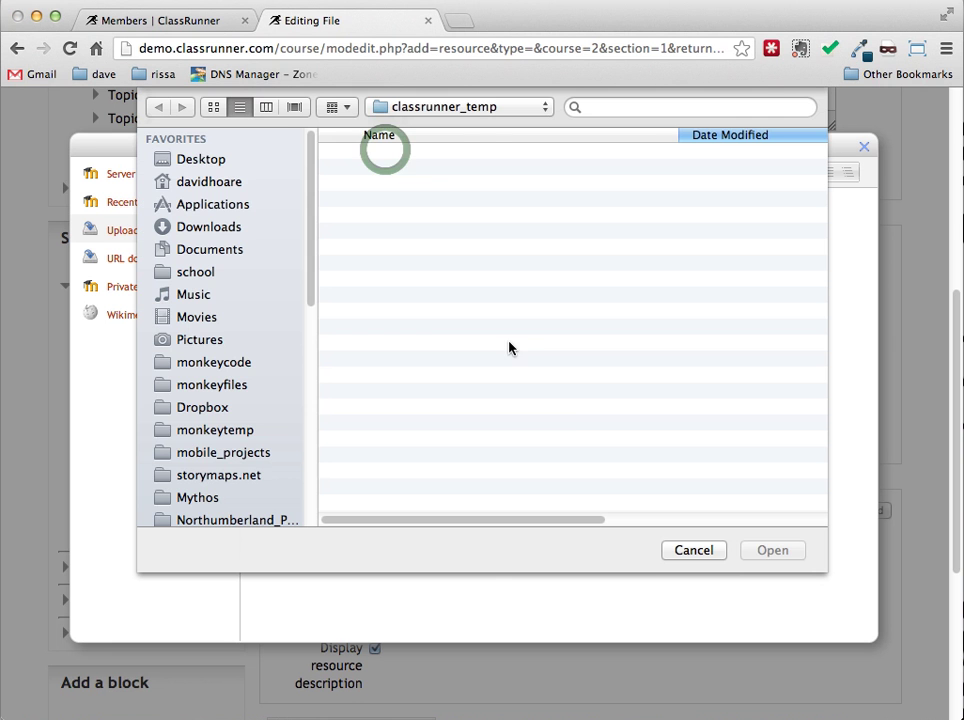
{"action": "left_click", "coordinate": [386, 155]}
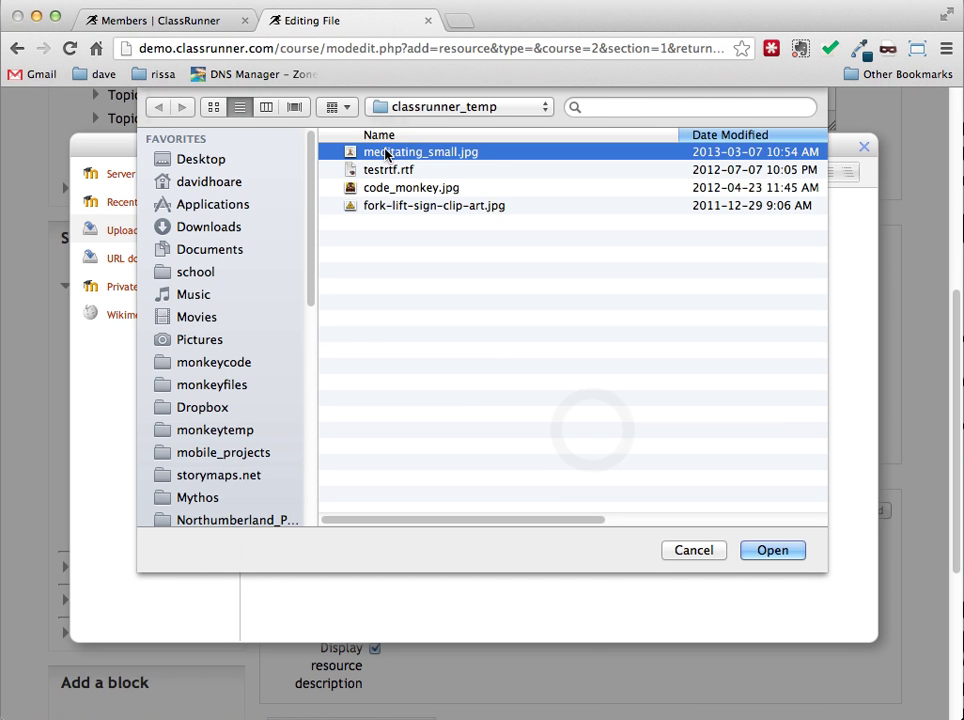
{"action": "left_click", "coordinate": [771, 550]}
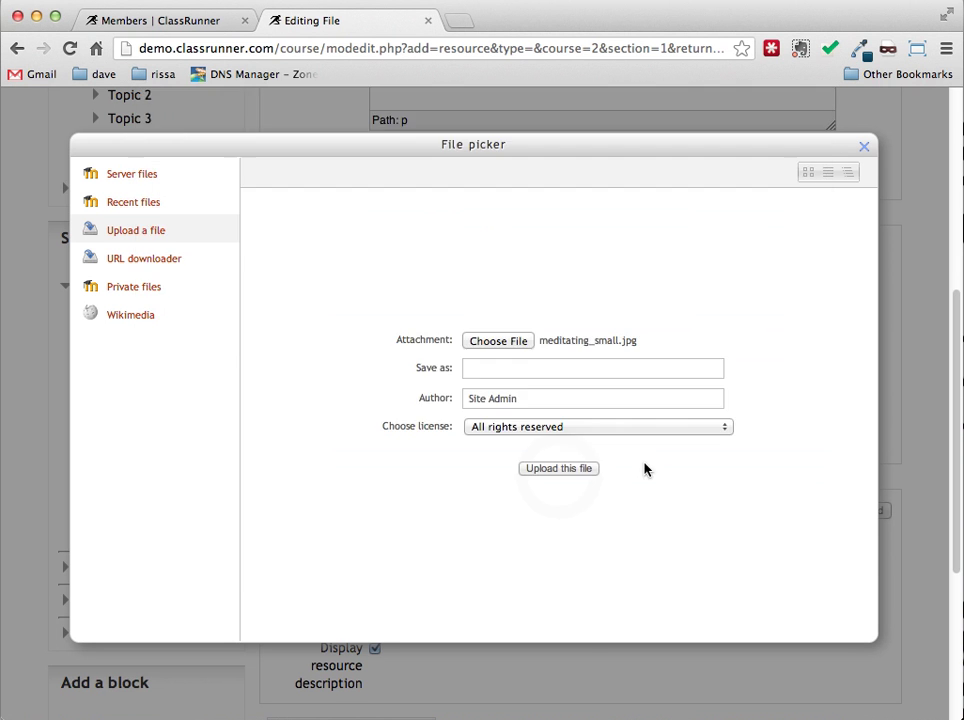
{"action": "left_click", "coordinate": [559, 468]}
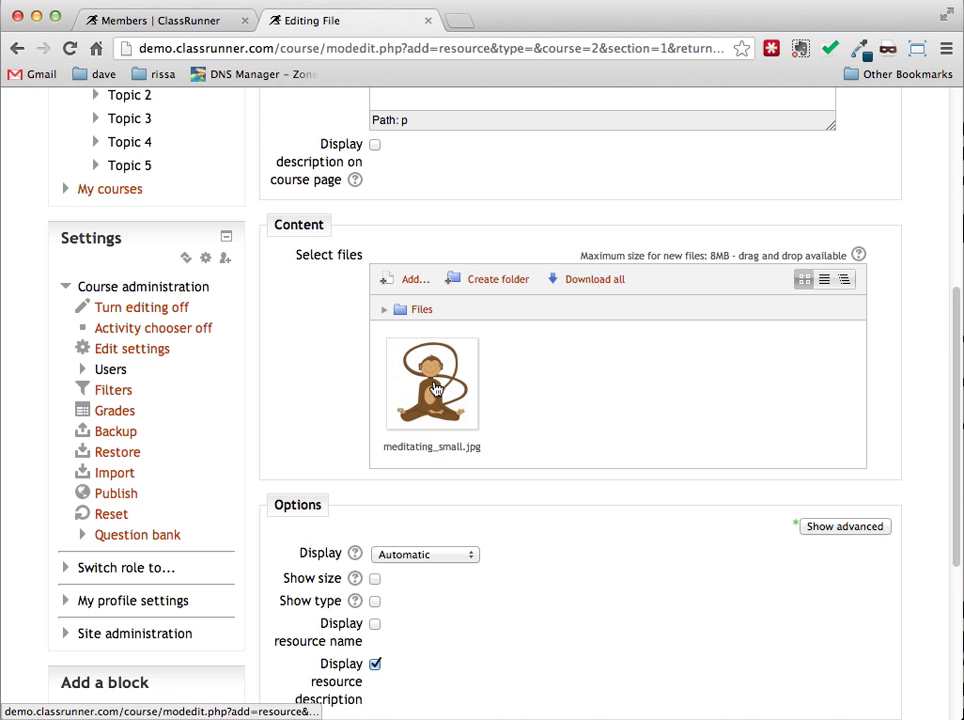
Save the Pic #1 resource with its default options and return to the course.
{"action": "scroll", "coordinate": [434, 390], "scroll_direction": "down", "scroll_amount": 3}
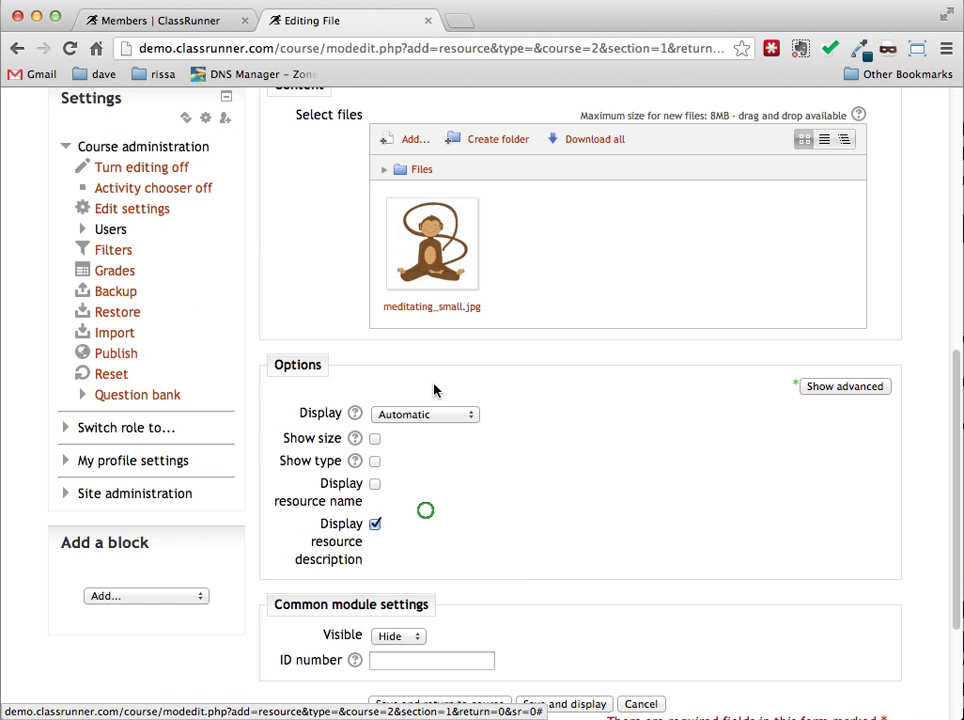
{"action": "scroll", "coordinate": [434, 390], "scroll_direction": "down", "scroll_amount": 4}
{"action": "left_click", "coordinate": [427, 511]}
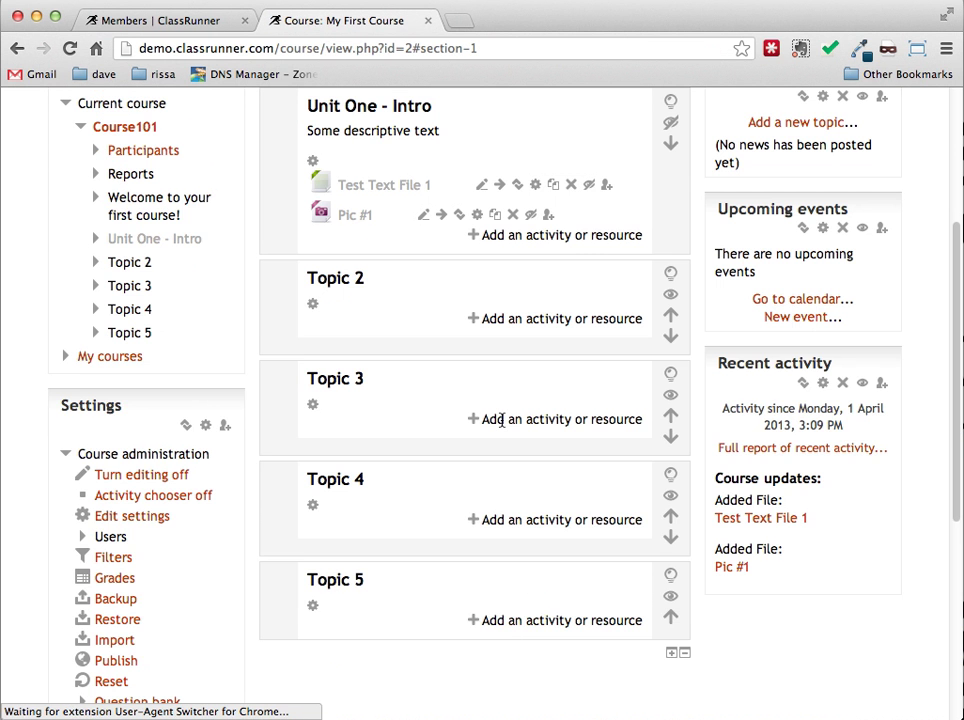
View the Pic #1 resource page with its picture and description, then return to the Course101 page.
{"action": "scroll", "coordinate": [405, 320], "scroll_direction": "up", "scroll_amount": 5}
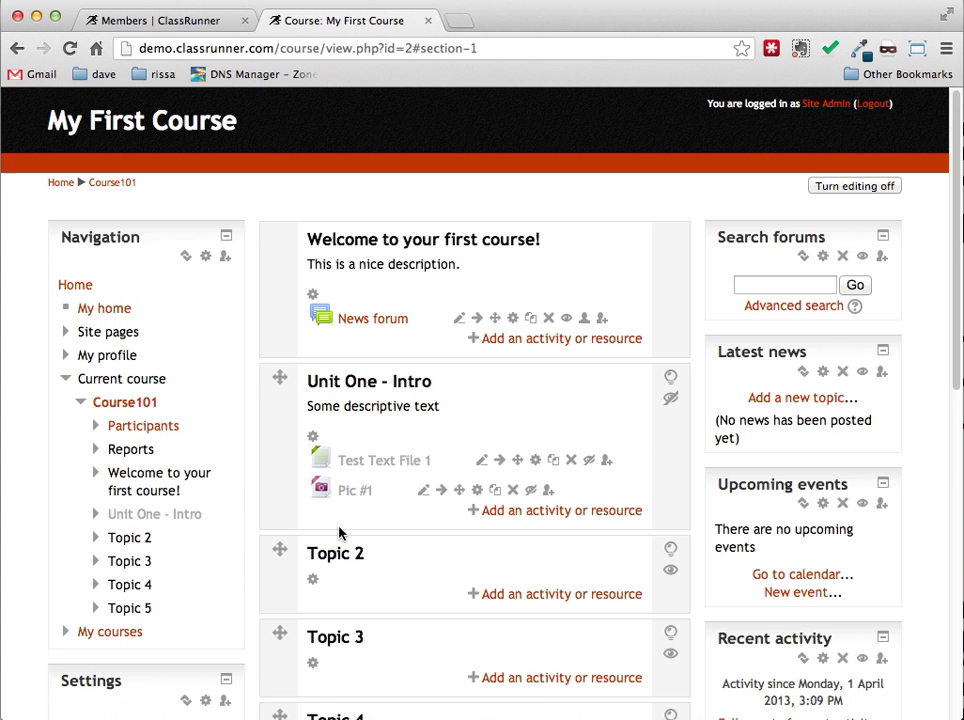
{"action": "left_click", "coordinate": [355, 497]}
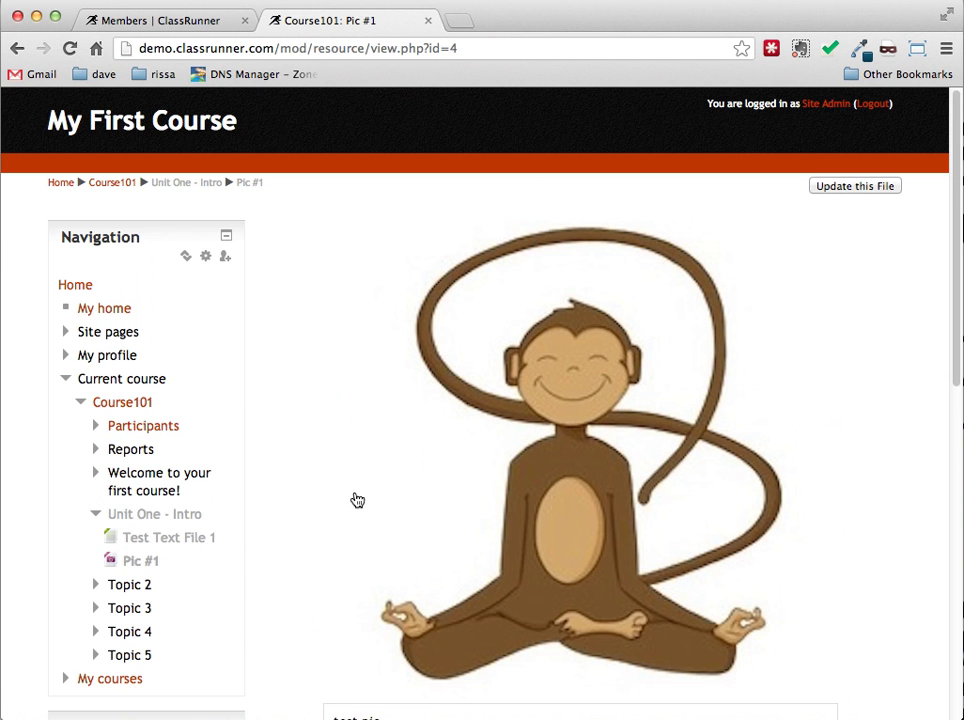
{"action": "scroll", "coordinate": [357, 500], "scroll_direction": "down", "scroll_amount": 3}
{"action": "scroll", "coordinate": [357, 500], "scroll_direction": "up", "scroll_amount": 3}
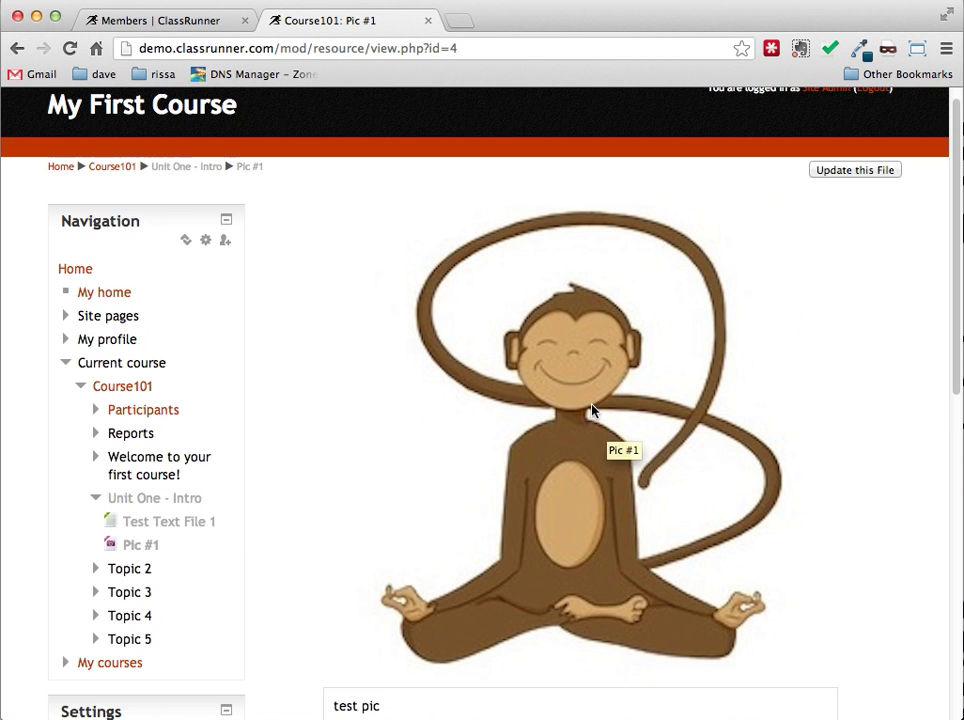
{"action": "scroll", "coordinate": [592, 410], "scroll_direction": "down", "scroll_amount": 2}
{"action": "scroll", "coordinate": [500, 308], "scroll_direction": "down", "scroll_amount": 1}
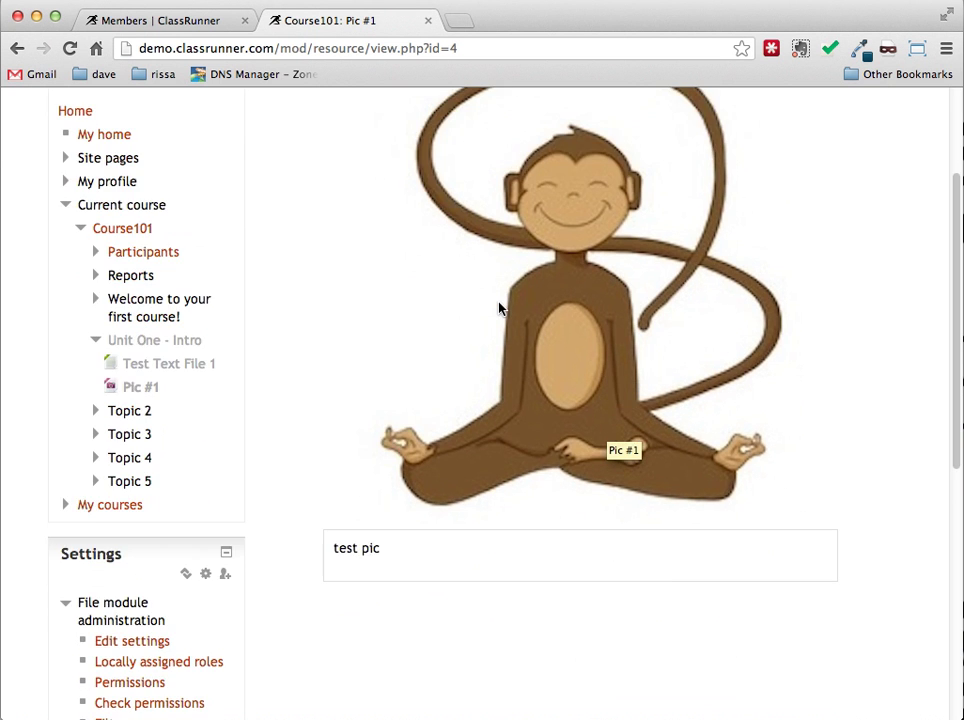
{"action": "scroll", "coordinate": [500, 308], "scroll_direction": "up", "scroll_amount": 3}
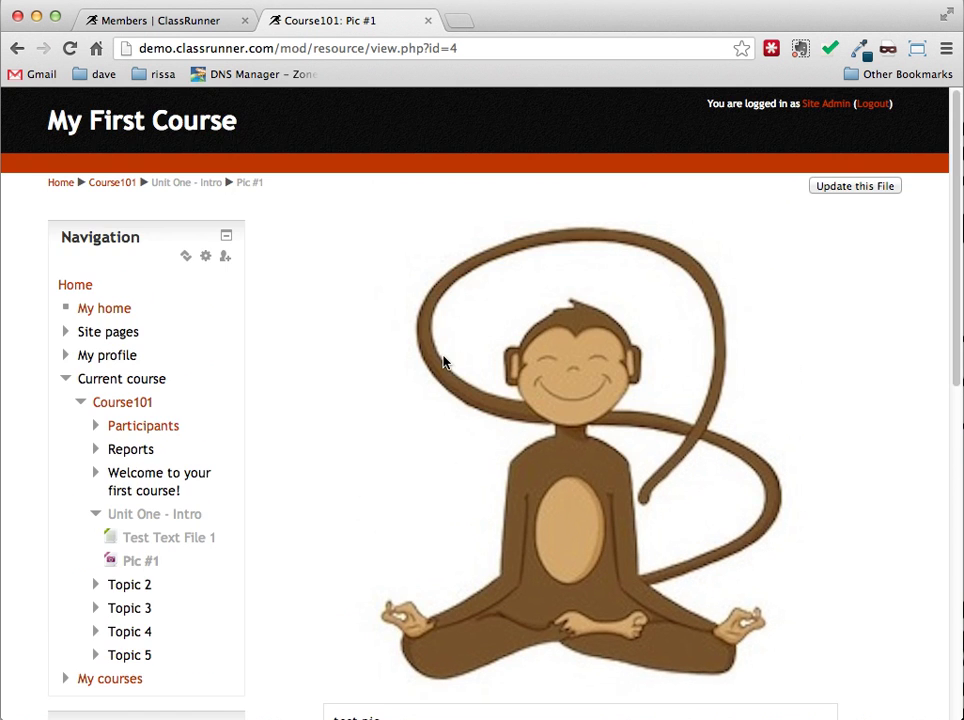
{"action": "scroll", "coordinate": [445, 362], "scroll_direction": "down", "scroll_amount": 4}
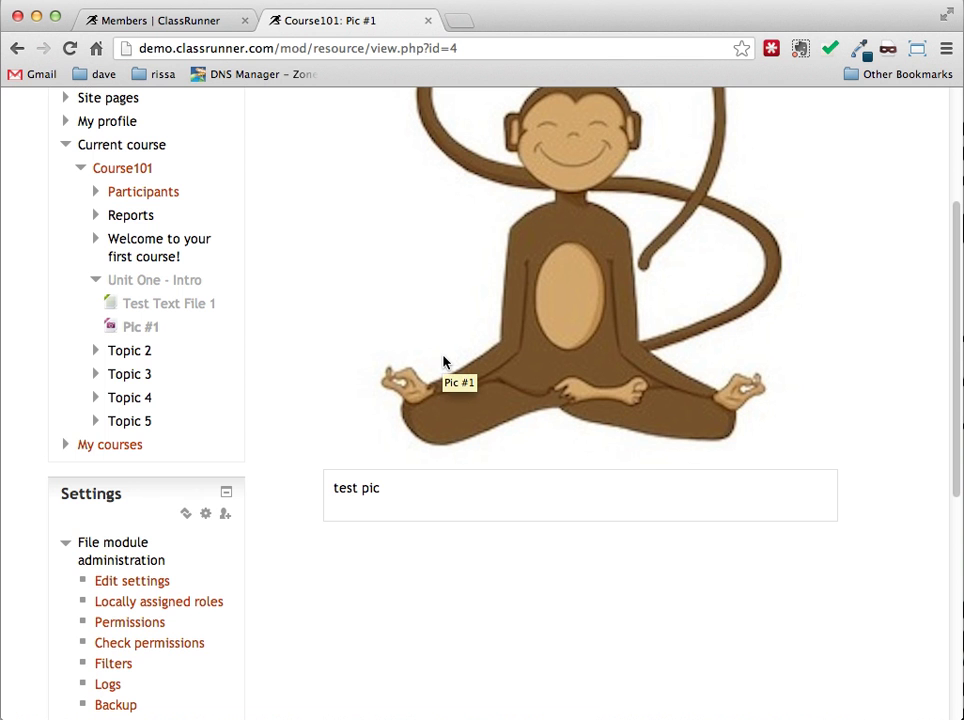
{"action": "scroll", "coordinate": [536, 272], "scroll_direction": "up", "scroll_amount": 4}
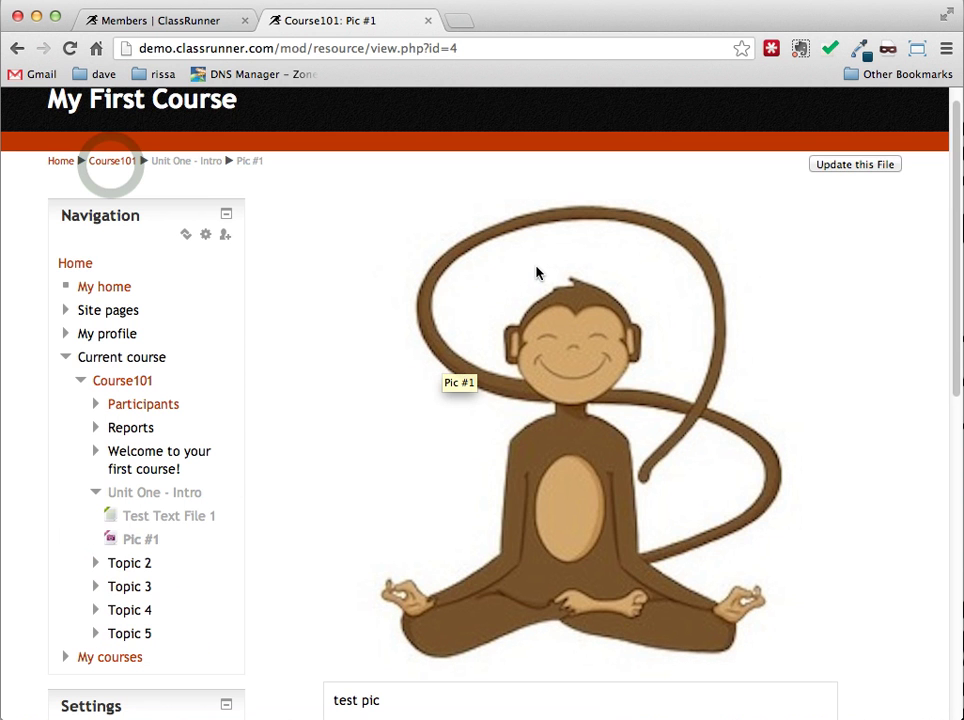
{"action": "left_click", "coordinate": [112, 161]}
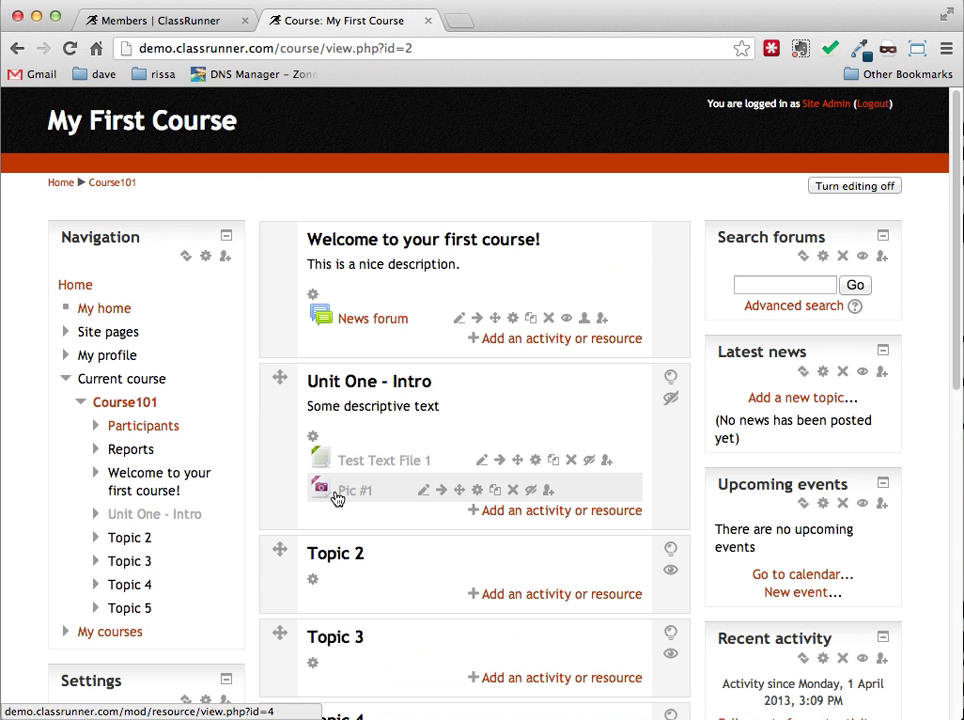
Open the settings of Pic #1 for editing and go to its display options.
{"action": "left_click", "coordinate": [480, 492]}
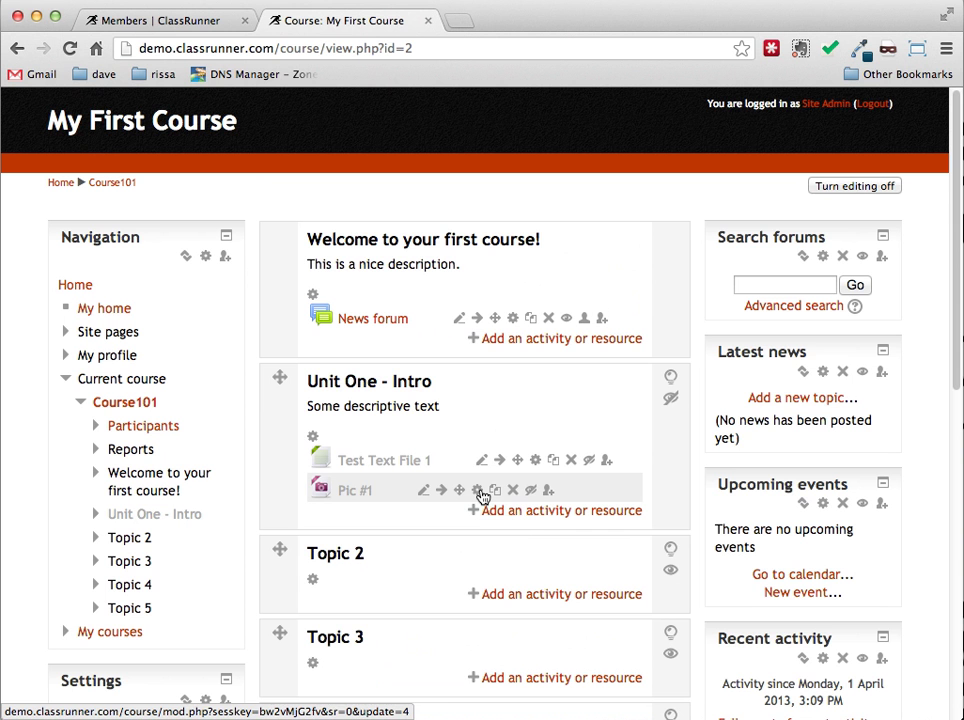
{"action": "left_click", "coordinate": [481, 493]}
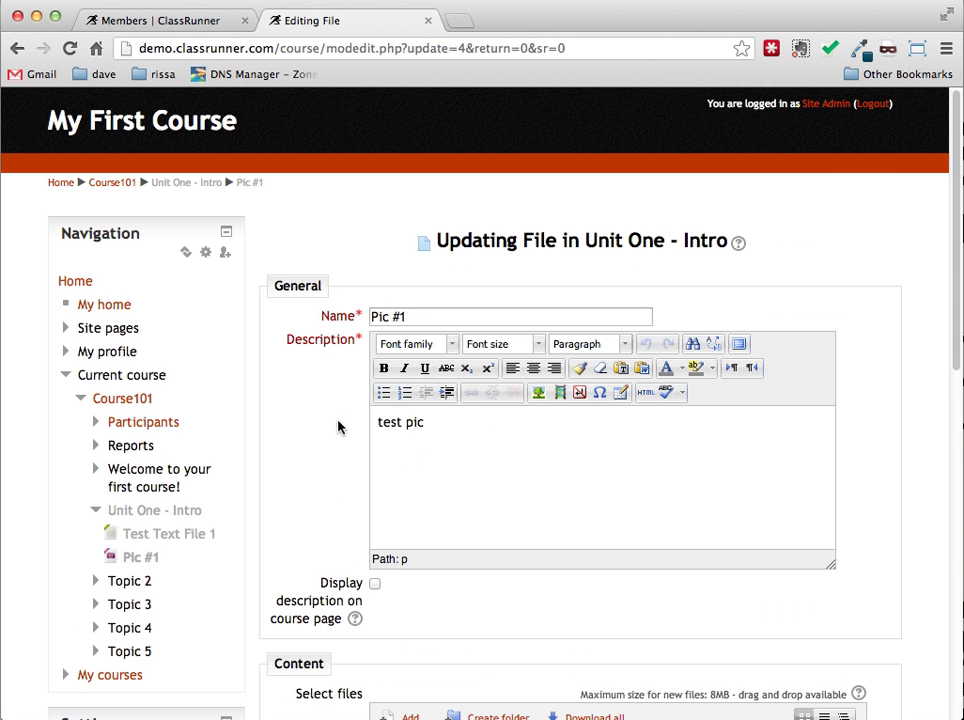
{"action": "scroll", "coordinate": [338, 427], "scroll_direction": "down", "scroll_amount": 1}
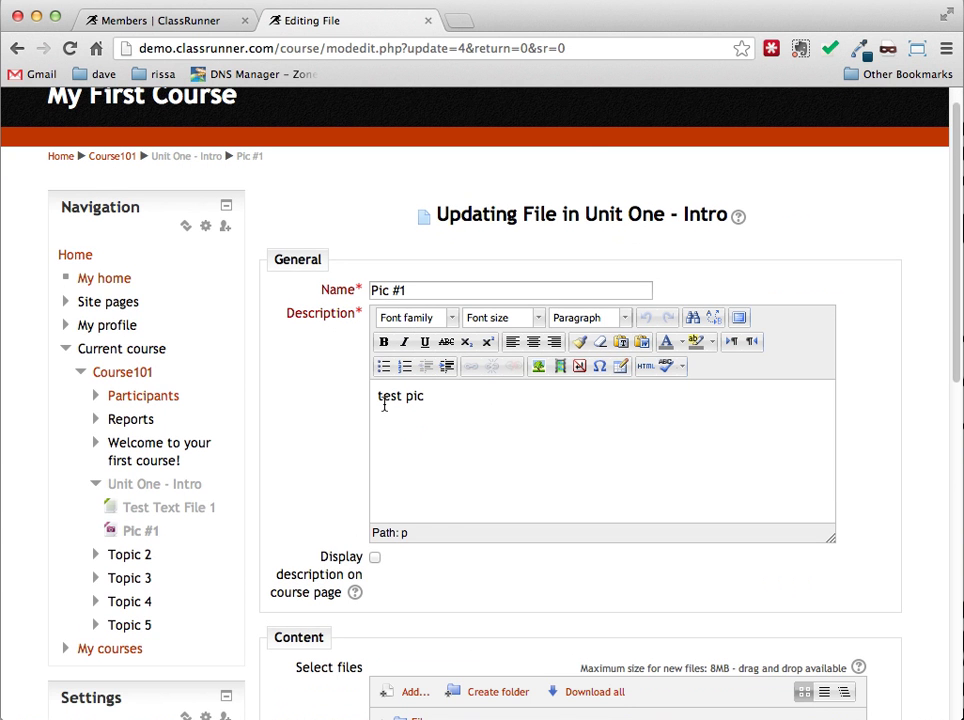
{"action": "scroll", "coordinate": [333, 385], "scroll_direction": "down", "scroll_amount": 5}
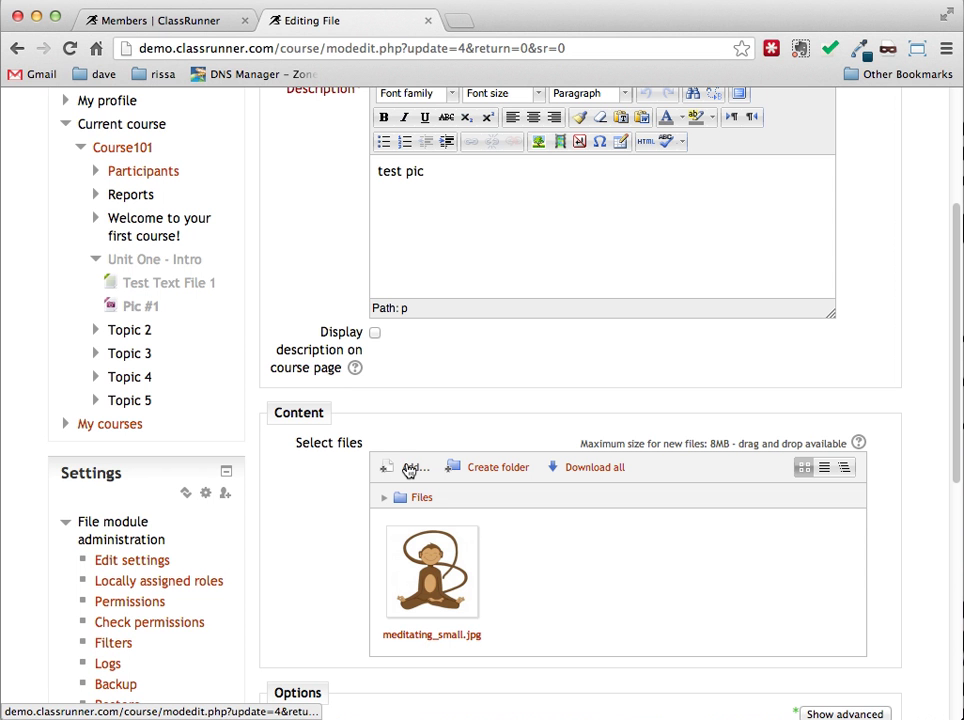
{"action": "scroll", "coordinate": [333, 474], "scroll_direction": "down", "scroll_amount": 2}
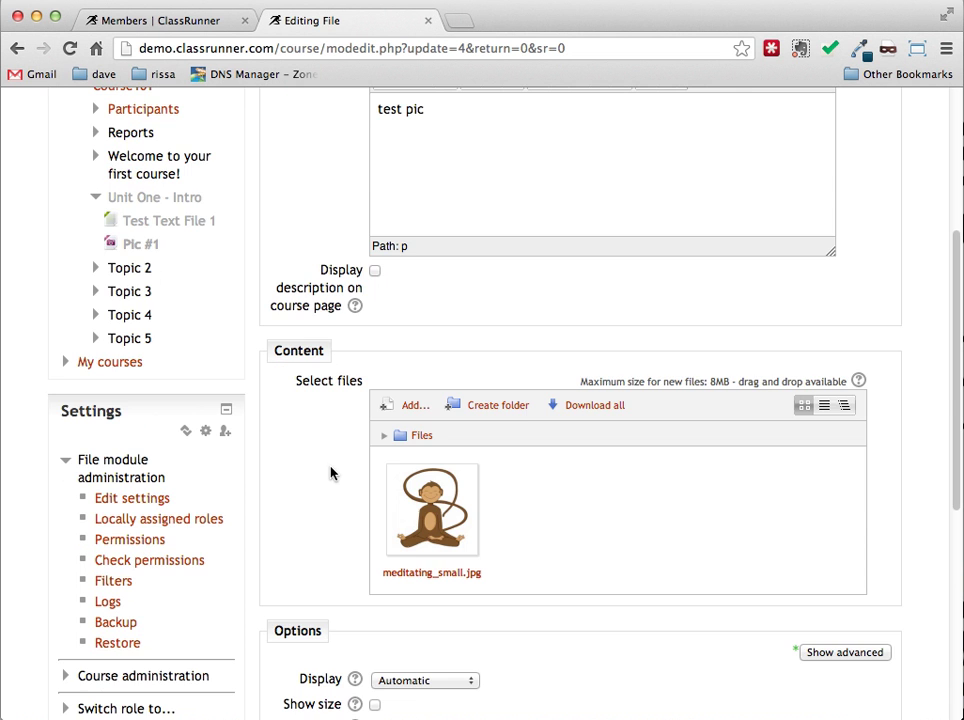
{"action": "scroll", "coordinate": [337, 480], "scroll_direction": "down", "scroll_amount": 1}
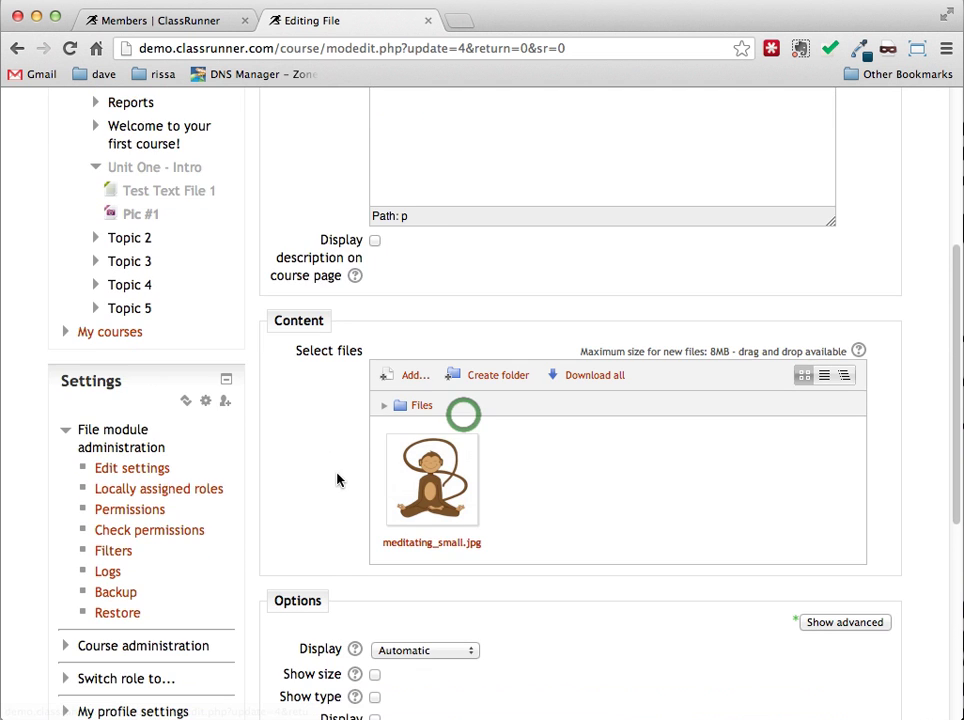
{"action": "scroll", "coordinate": [464, 390], "scroll_direction": "down", "scroll_amount": 6}
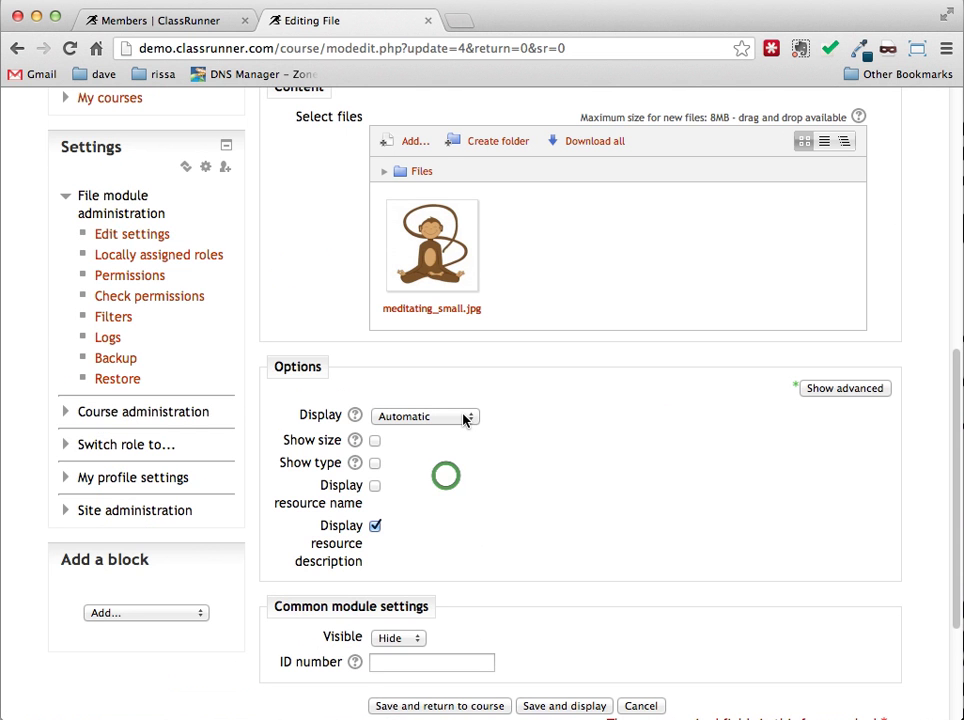
Set the display option of Pic #1 to In pop-up, then save and return to the course.
{"action": "left_click", "coordinate": [464, 418]}
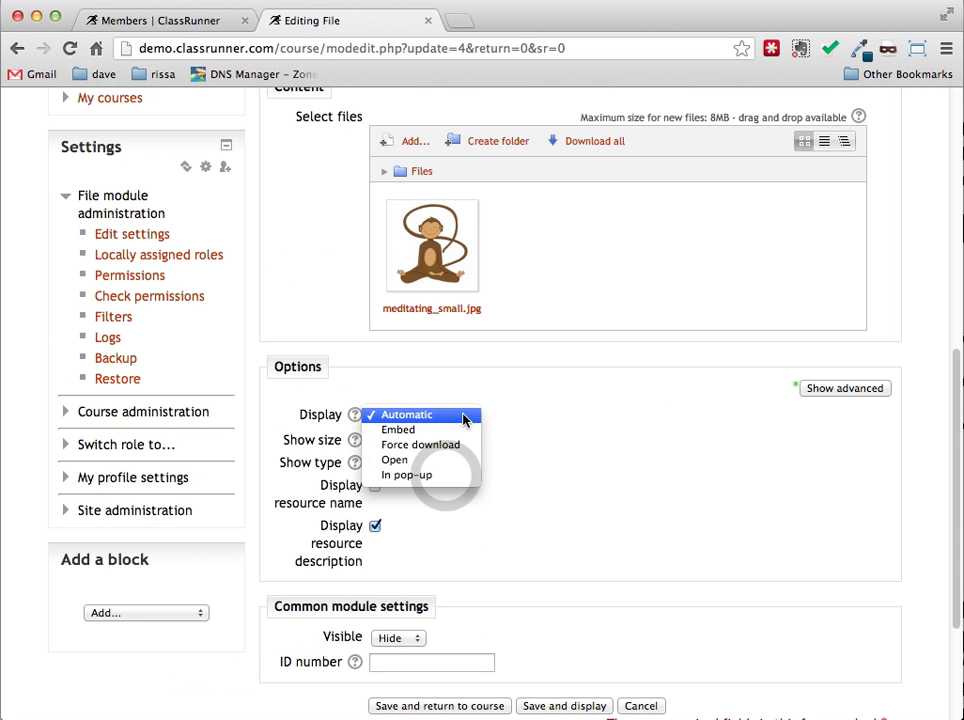
{"action": "left_click", "coordinate": [444, 478]}
{"action": "left_click", "coordinate": [440, 462]}
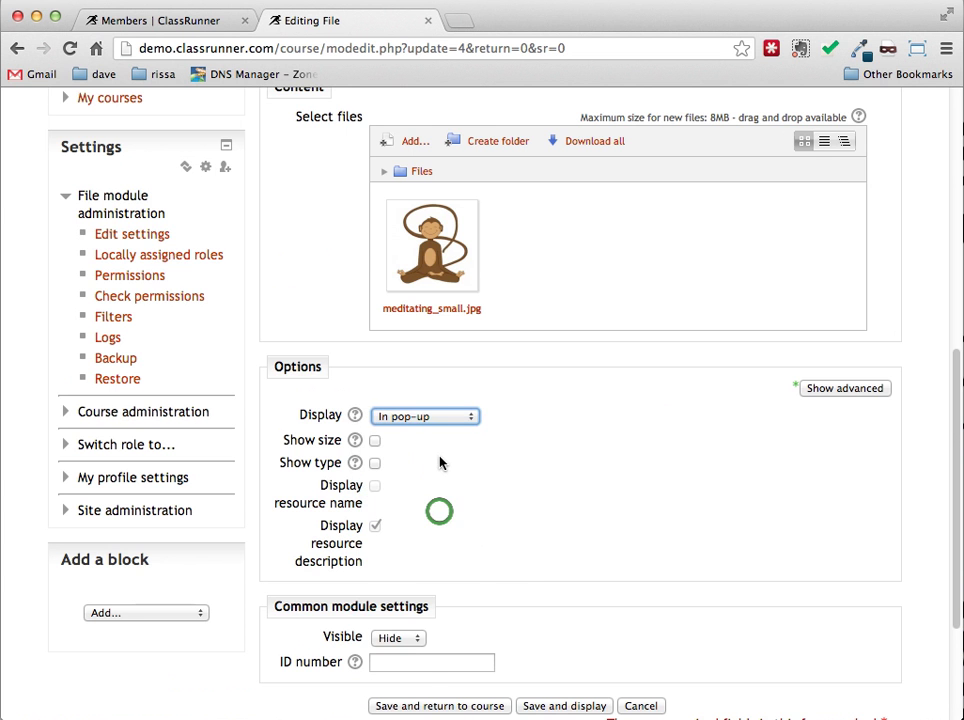
{"action": "scroll", "coordinate": [440, 460], "scroll_direction": "down", "scroll_amount": 5}
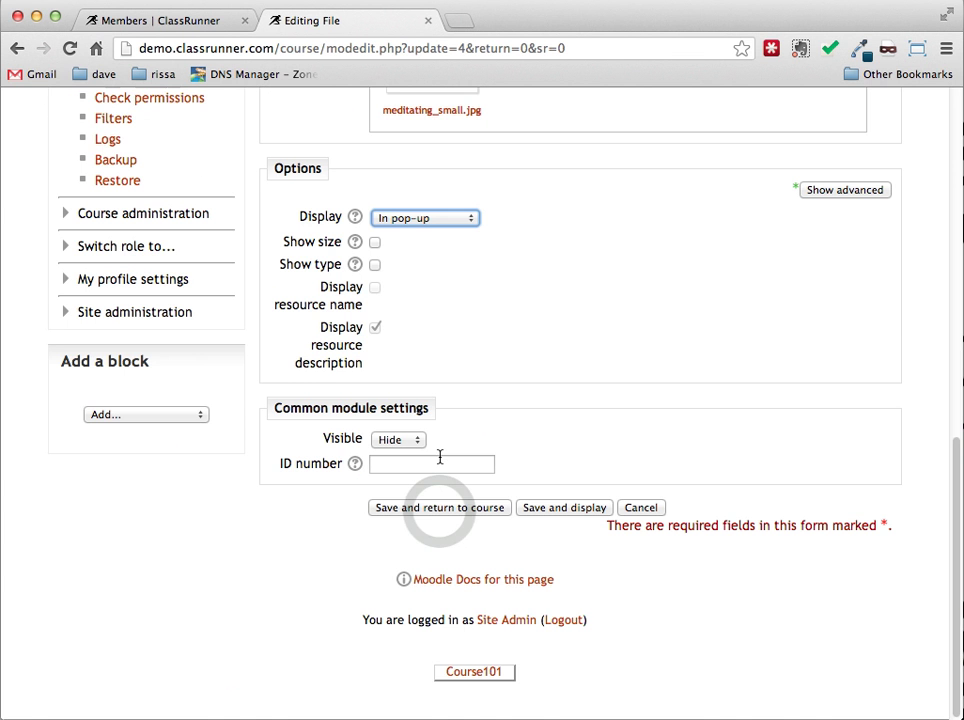
{"action": "left_click", "coordinate": [440, 510]}
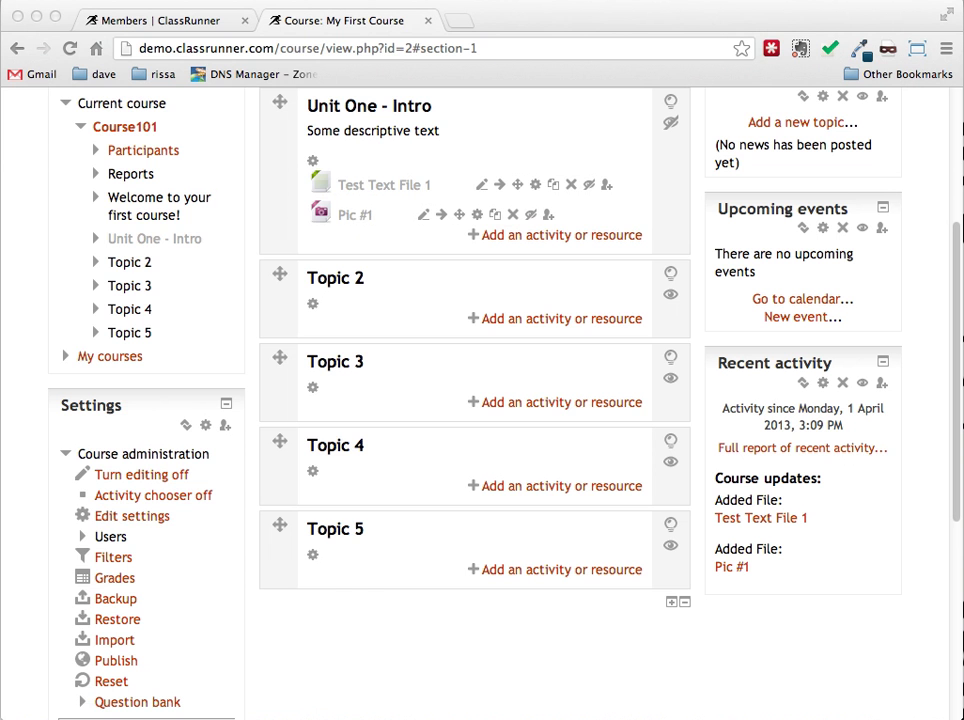
View Pic #1 in an enlarged pop-up window, open meditating_small.jpg from it, and close both windows.
{"action": "left_click_drag", "start_coordinate": [440, 55], "coordinate": [445, 80]}
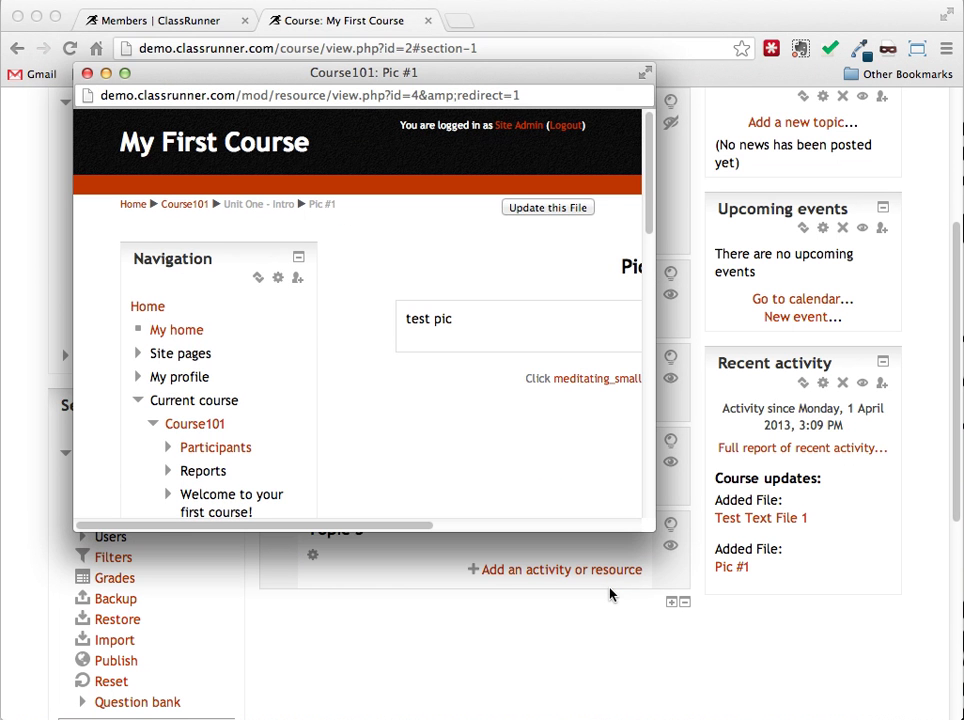
{"action": "left_click_drag", "start_coordinate": [649, 523], "coordinate": [857, 666]}
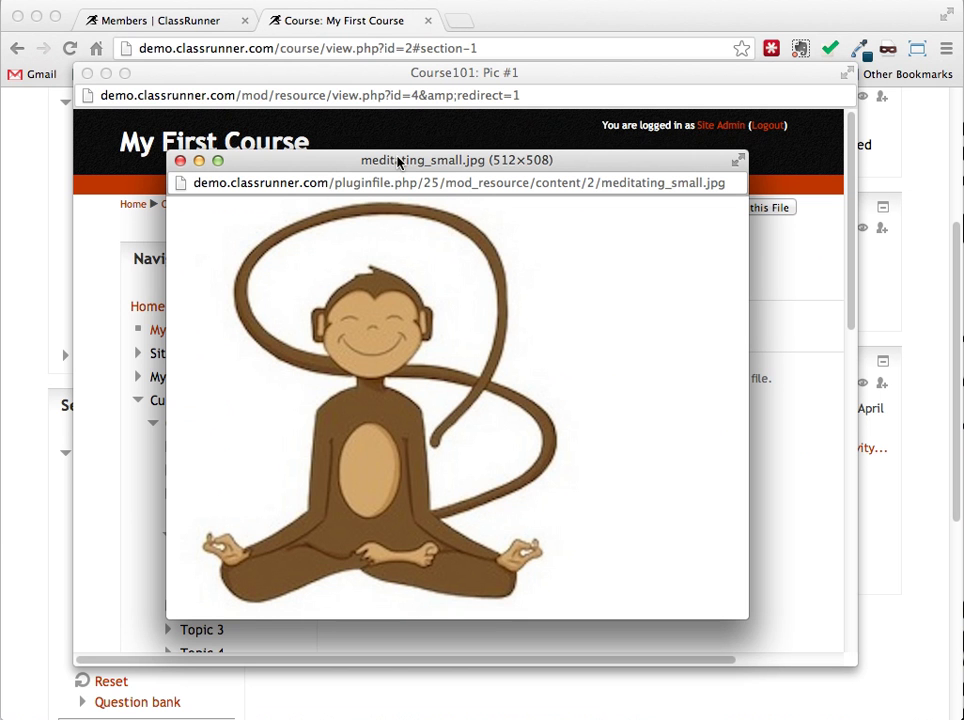
{"action": "left_click", "coordinate": [180, 161]}
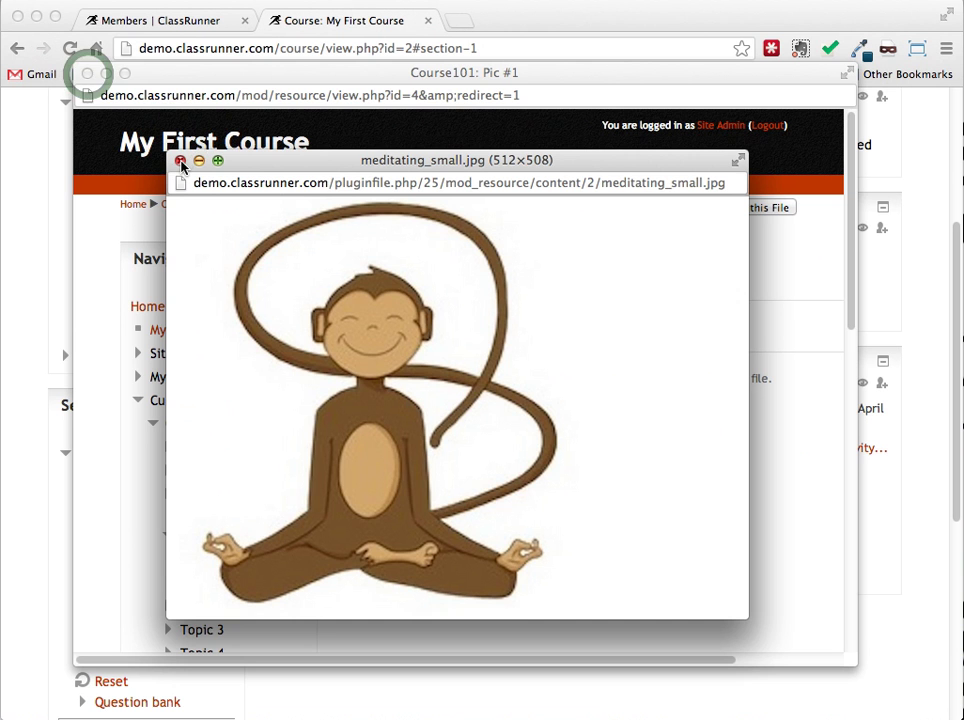
{"action": "left_click", "coordinate": [180, 161]}
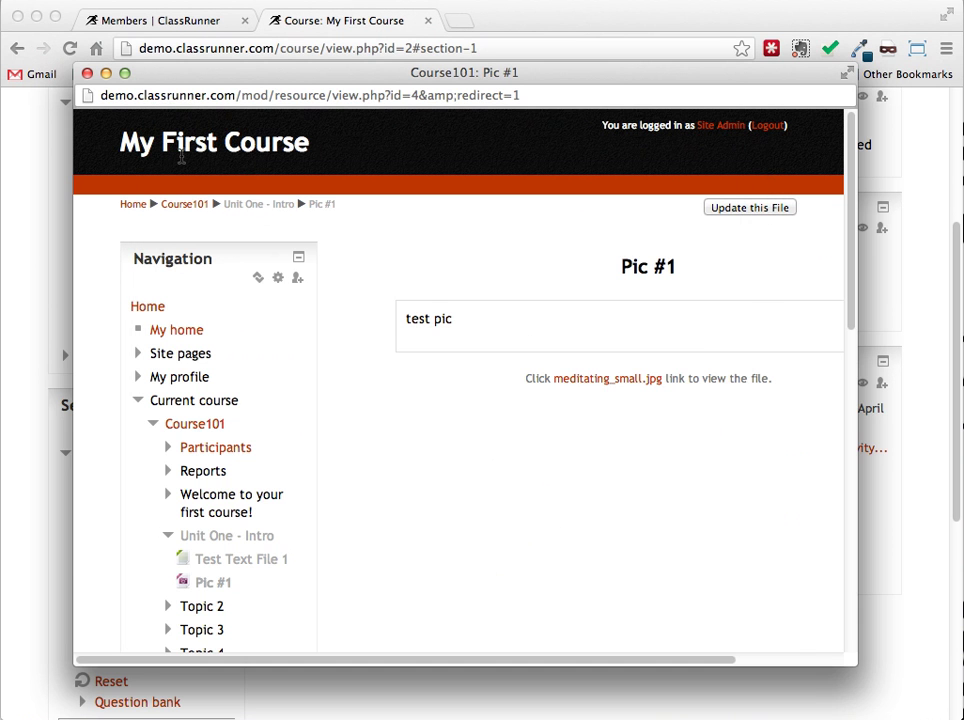
{"action": "left_click", "coordinate": [88, 74]}
Rename Pic #1 in the Unit One - Intro section to "MonkeyPic".
{"action": "left_click", "coordinate": [423, 217]}
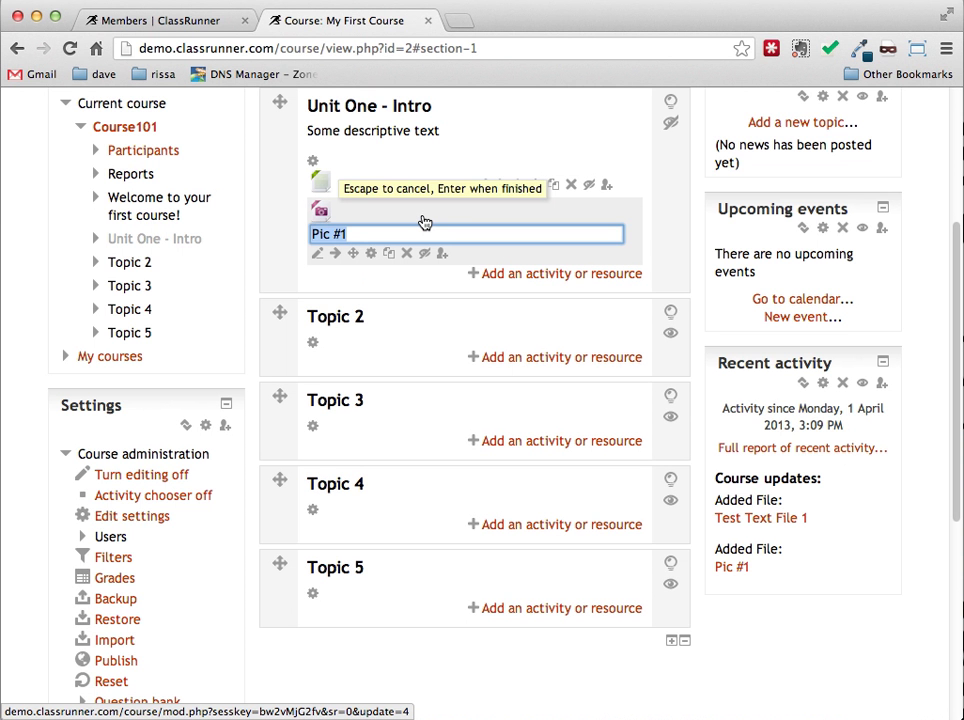
{"action": "type", "text": "MonkeyPi"}
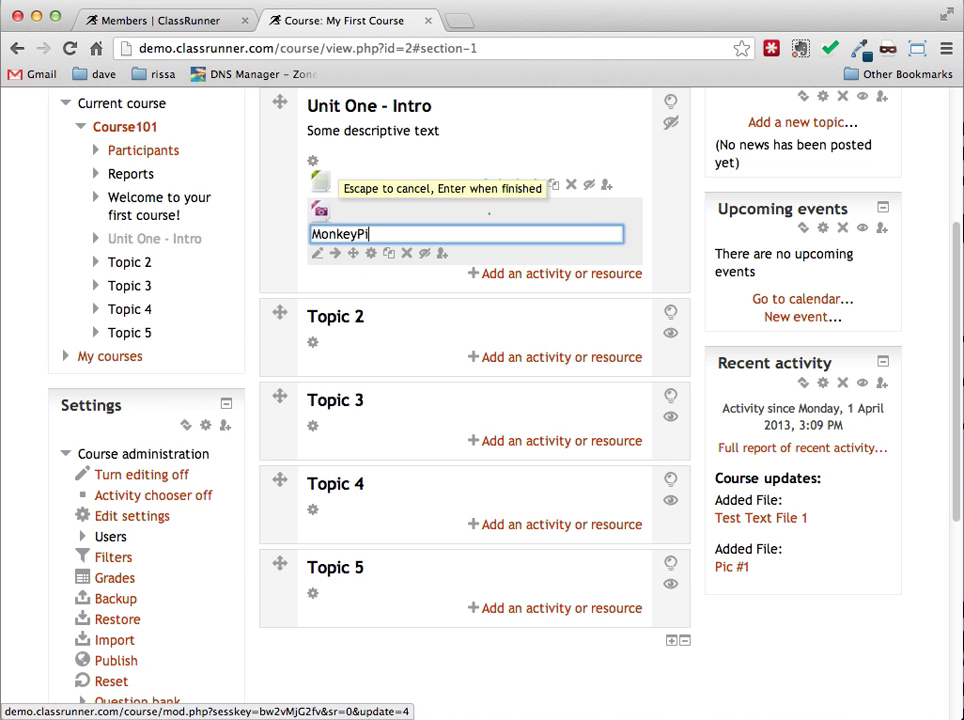
{"action": "type", "text": "c"}
{"action": "key", "text": "Return"}
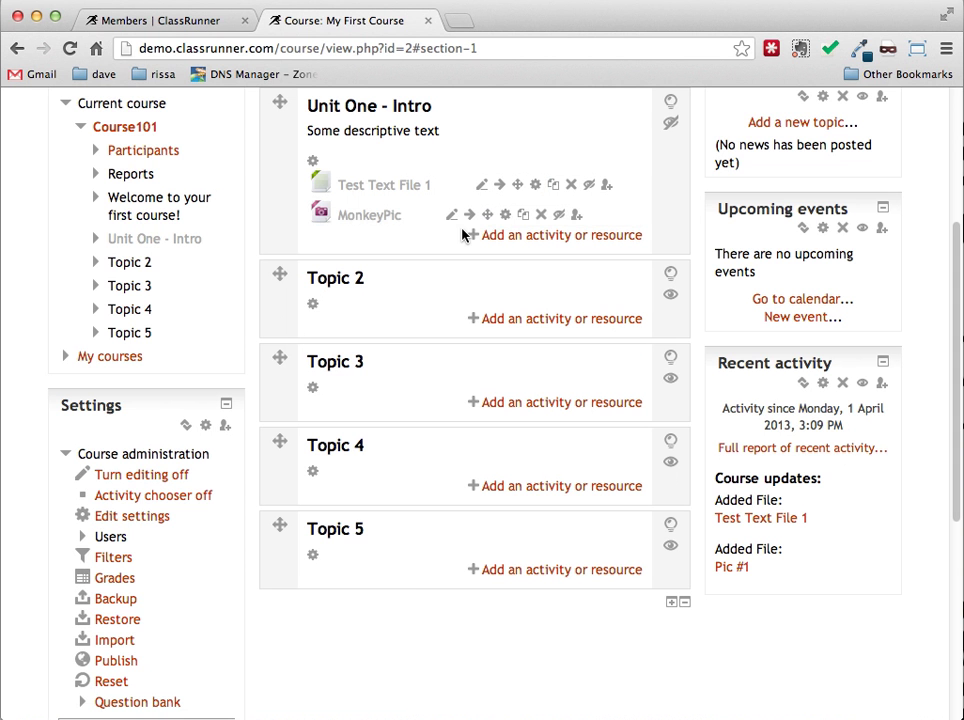
Move MonkeyPic above Test Text File 1 in Unit One - Intro and try to make the picture resource visible.
{"action": "mouse_move", "coordinate": [489, 214]}
{"action": "left_mouse_down"}
{"action": "mouse_move", "coordinate": [489, 187]}
{"action": "mouse_move", "coordinate": [482, 198]}
{"action": "left_mouse_up"}
{"action": "scroll", "coordinate": [482, 198], "scroll_direction": "up", "scroll_amount": 2}
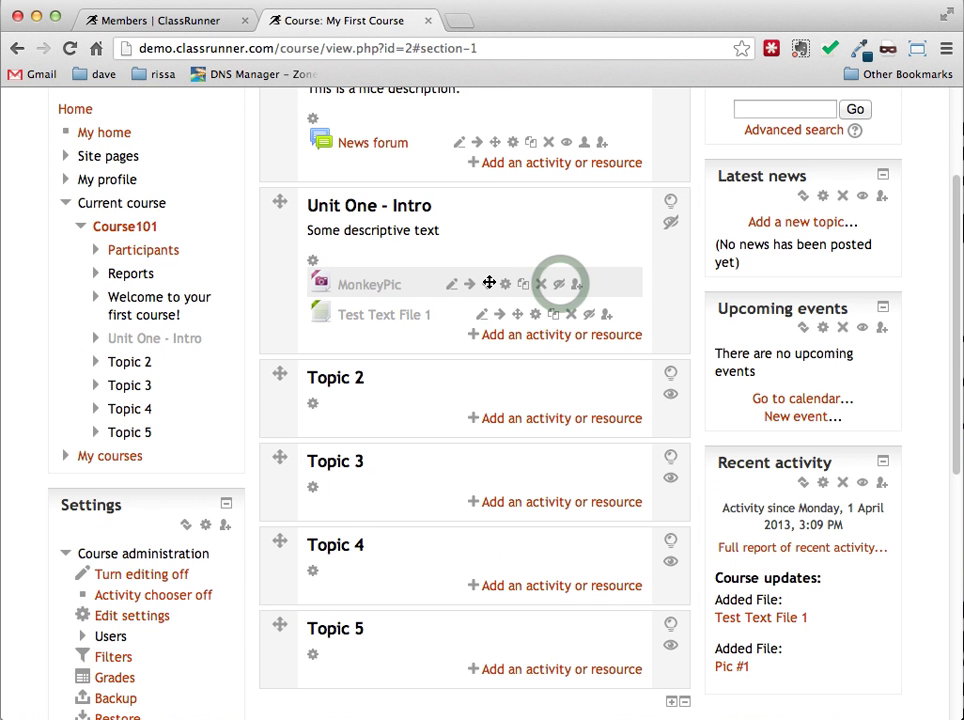
{"action": "left_click", "coordinate": [562, 288]}
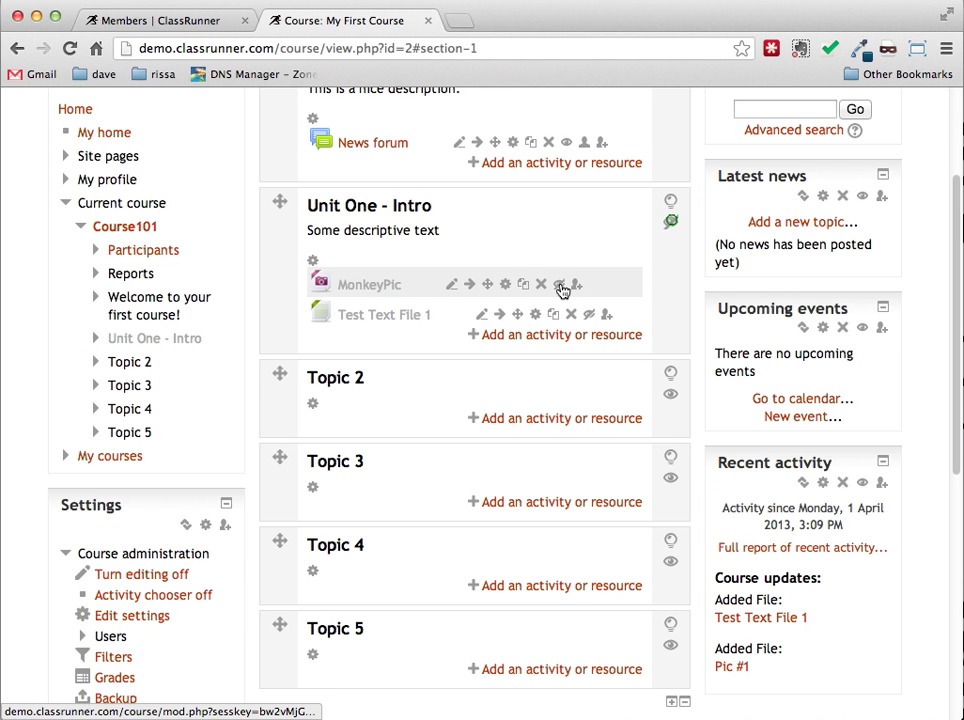
Make the Unit One - Intro section visible, along with its MonkeyPic and Test Text File 1 resources.
{"action": "left_click", "coordinate": [671, 224]}
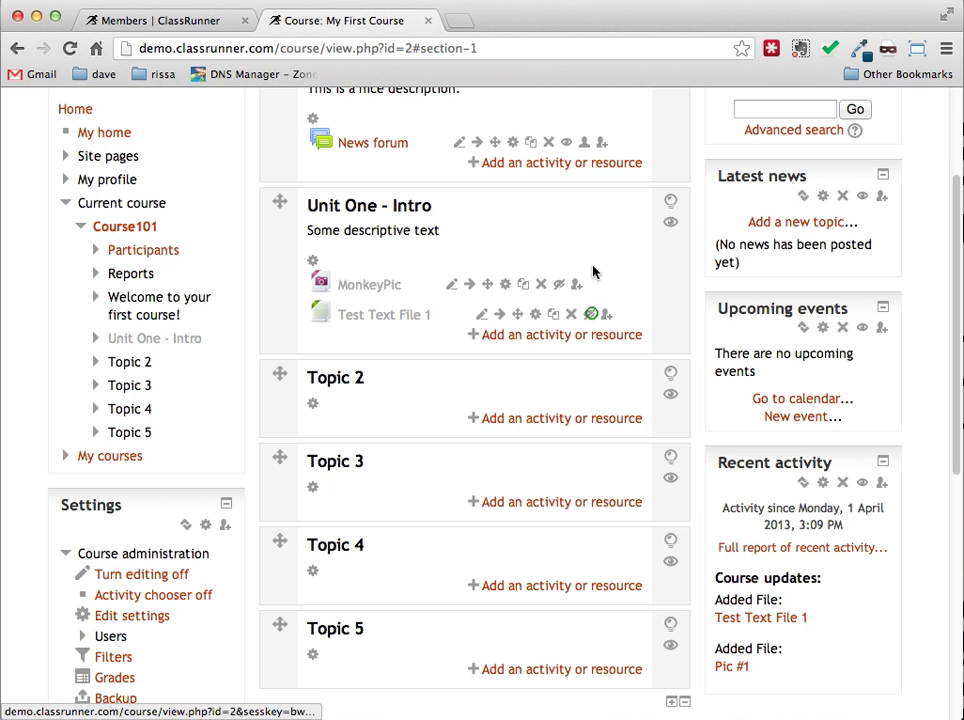
{"action": "left_click", "coordinate": [560, 287]}
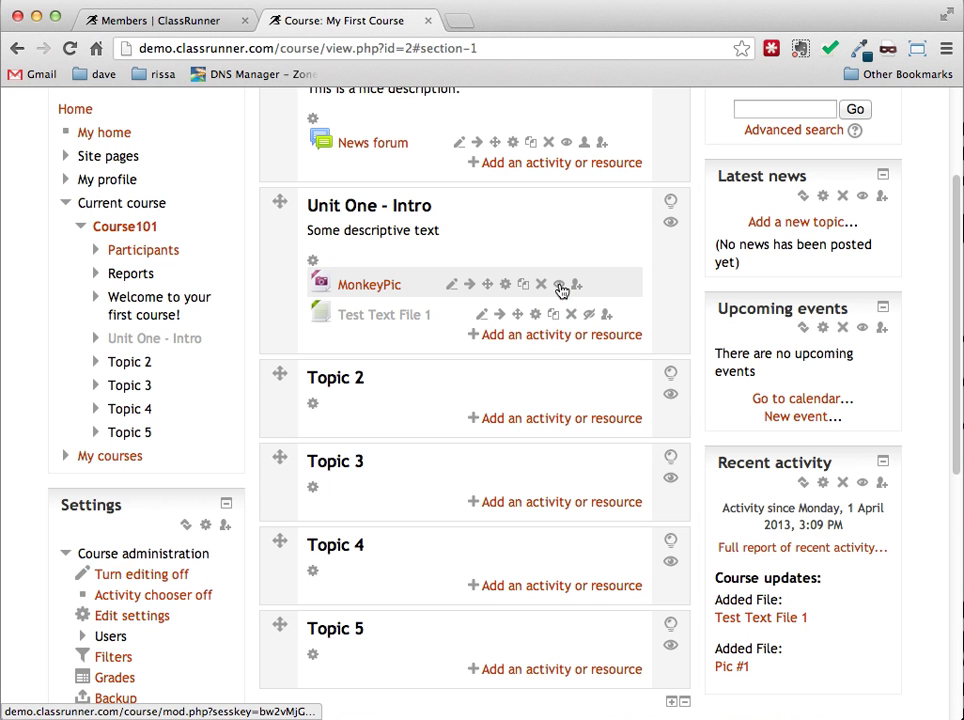
{"action": "left_click", "coordinate": [591, 316]}
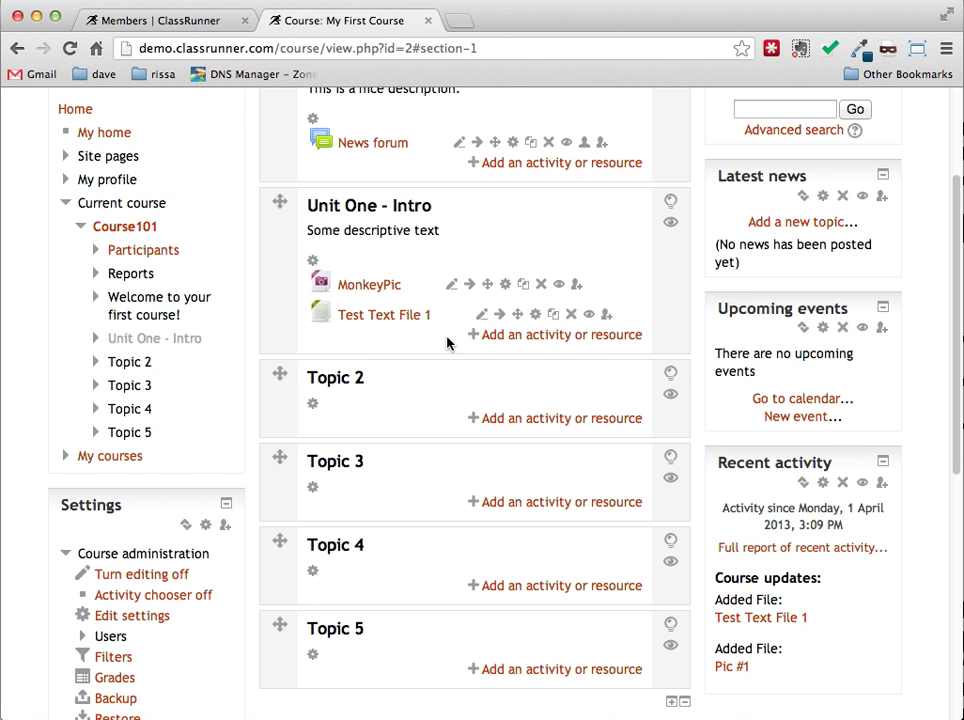
{"action": "scroll", "coordinate": [447, 343], "scroll_direction": "down", "scroll_amount": 2}
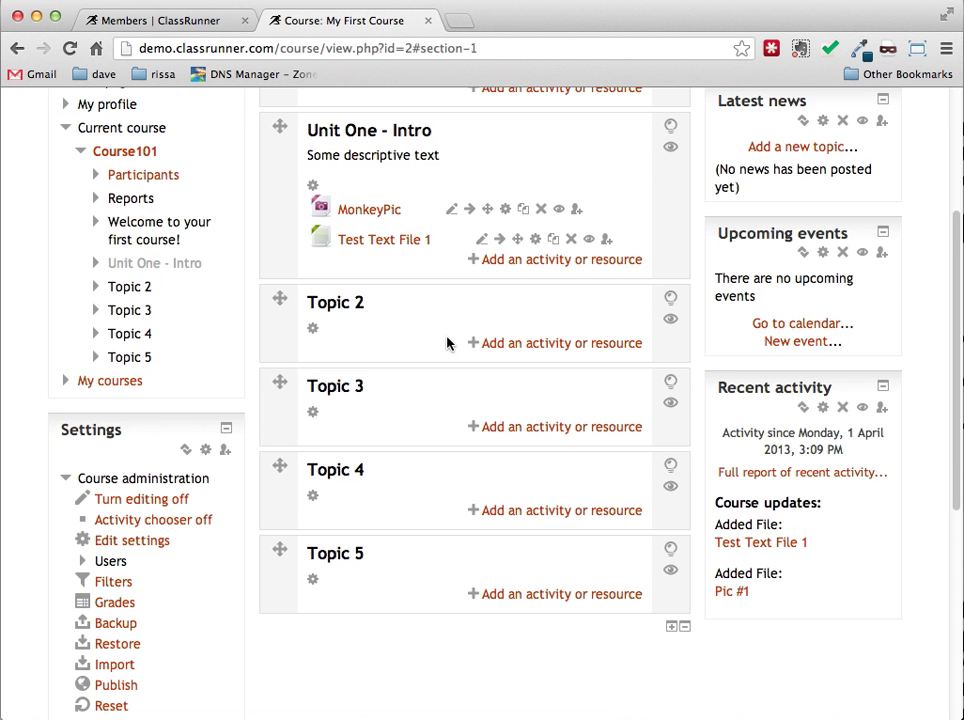
{"action": "scroll", "coordinate": [416, 573], "scroll_direction": "up", "scroll_amount": 2}
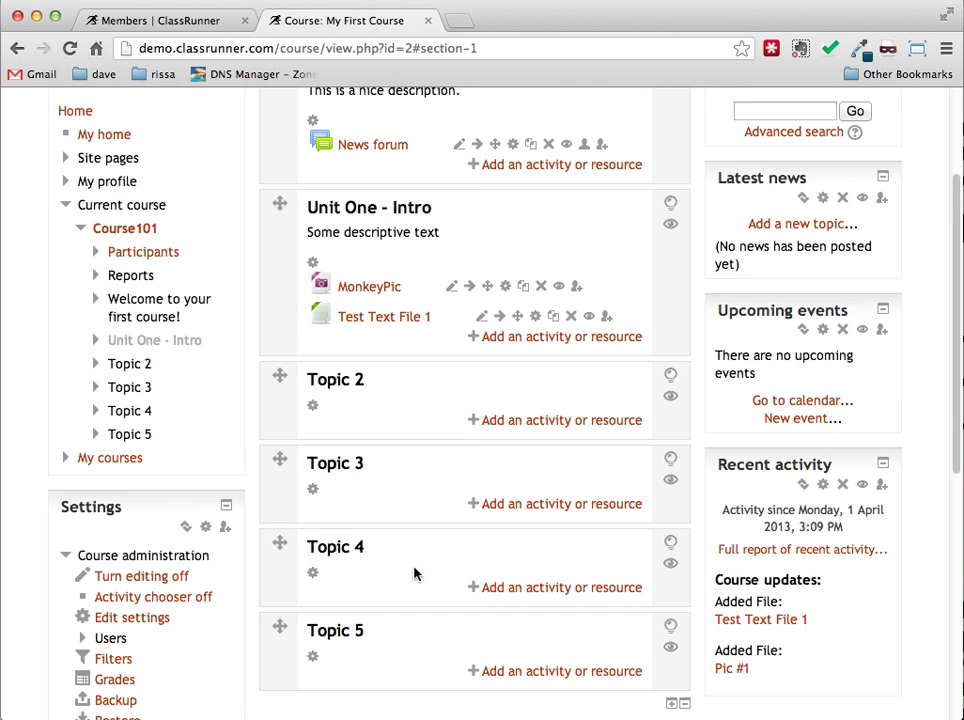
{"action": "scroll", "coordinate": [416, 573], "scroll_direction": "down", "scroll_amount": 1}
{"action": "scroll", "coordinate": [416, 573], "scroll_direction": "down", "scroll_amount": 2}
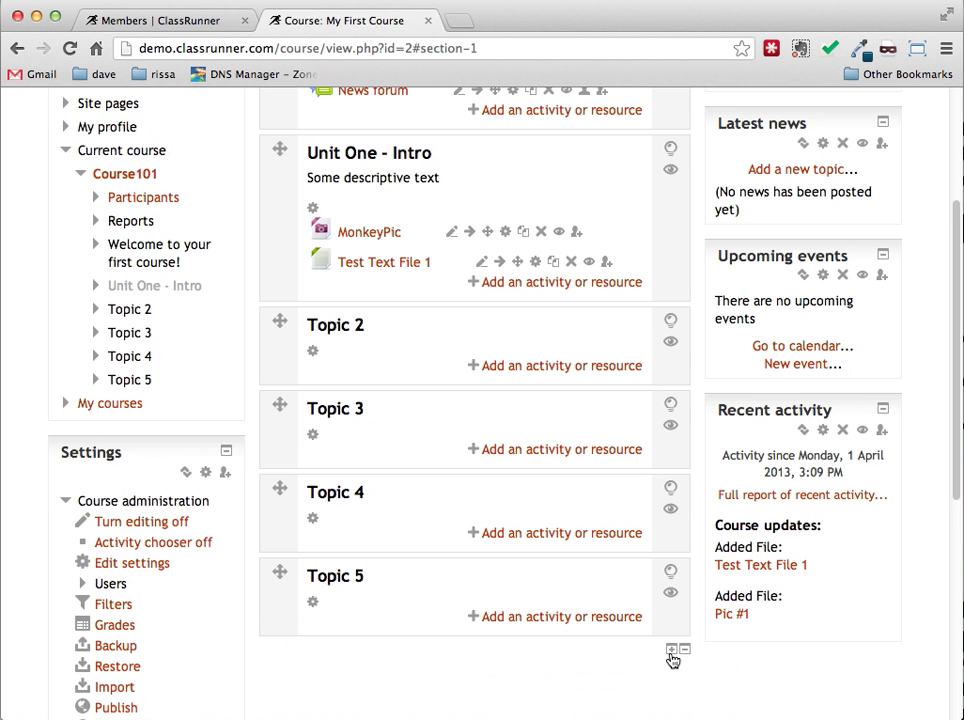